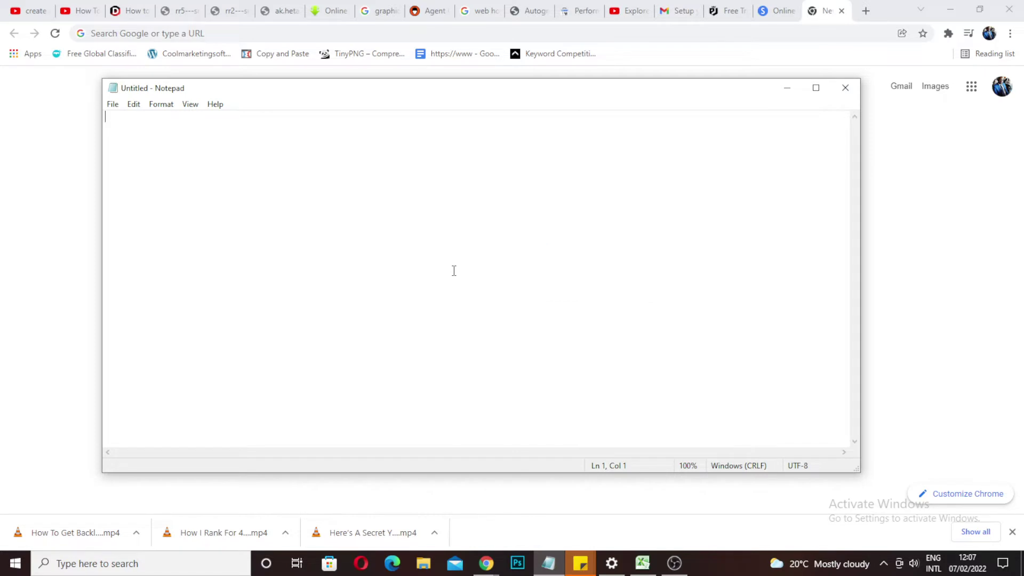
Step: Type the heading 'How to download any video', correcting a typo, and start a new line below it
type("How to dn")
key("BackSpace")
type("ownload any ")
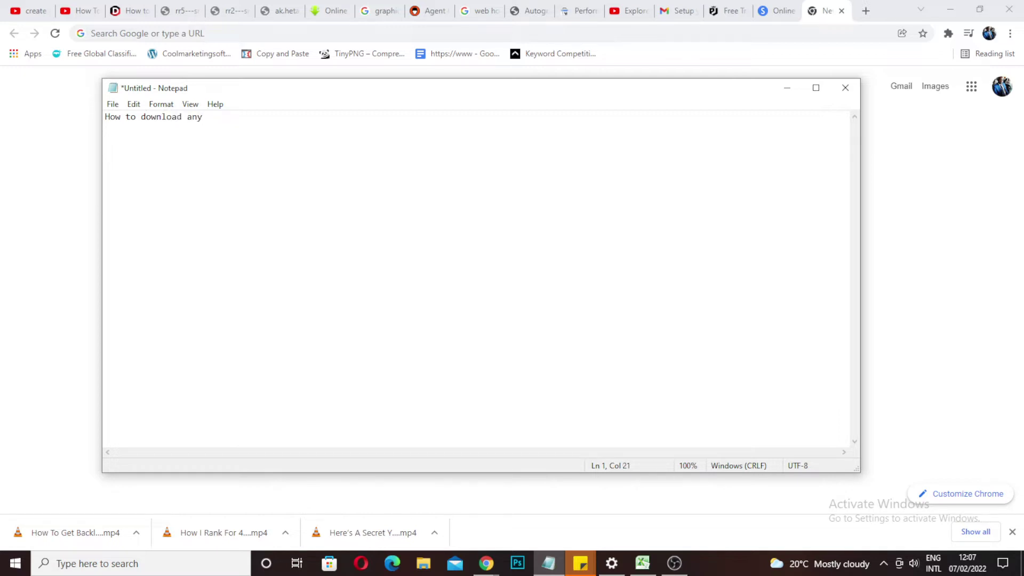
type("video")
key("Return")
Step: Glance at the SaveFrom.net download result, then go back to the Google new tab page
left_click(327, 10)
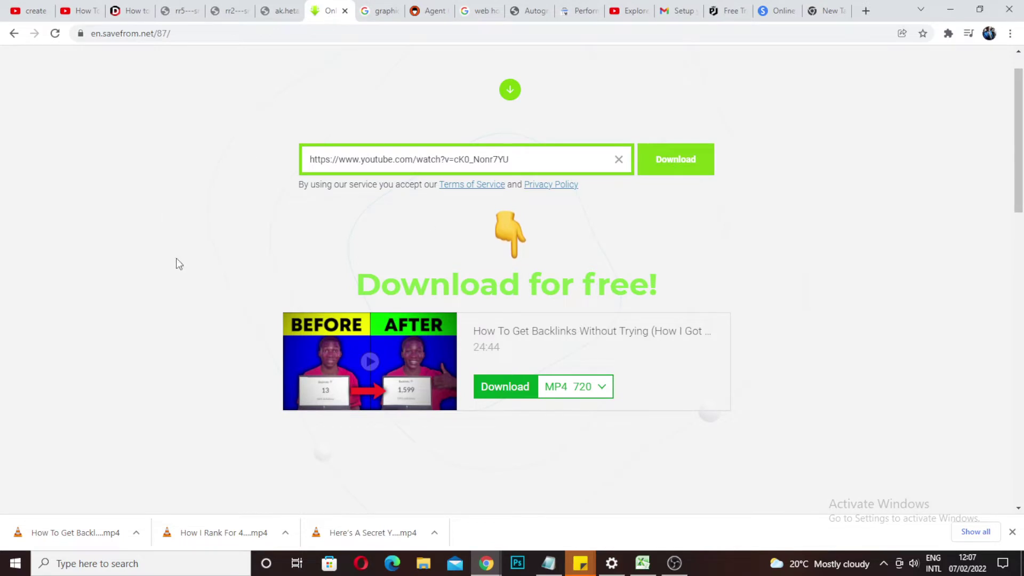
left_click(814, 11)
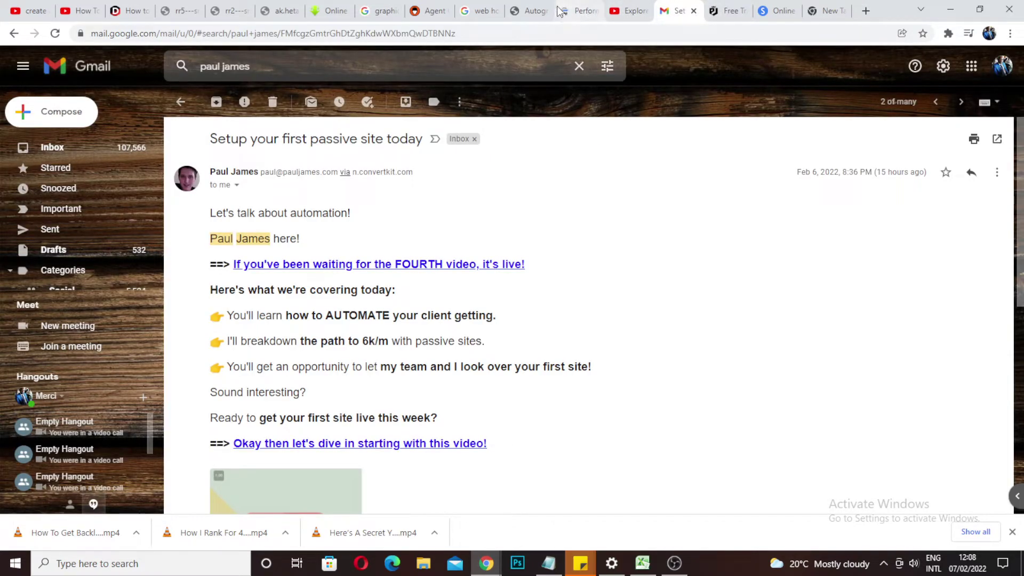
Step: Flip between SaveTheVideo and the Free Training page, scrolling to view Videos 1–3 and the call chart
left_click(776, 12)
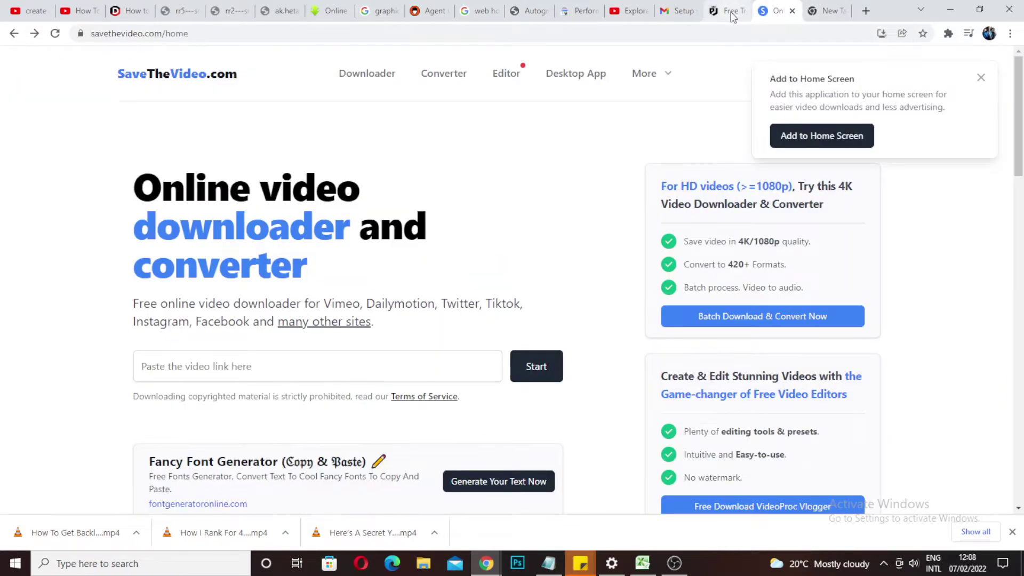
left_click(733, 11)
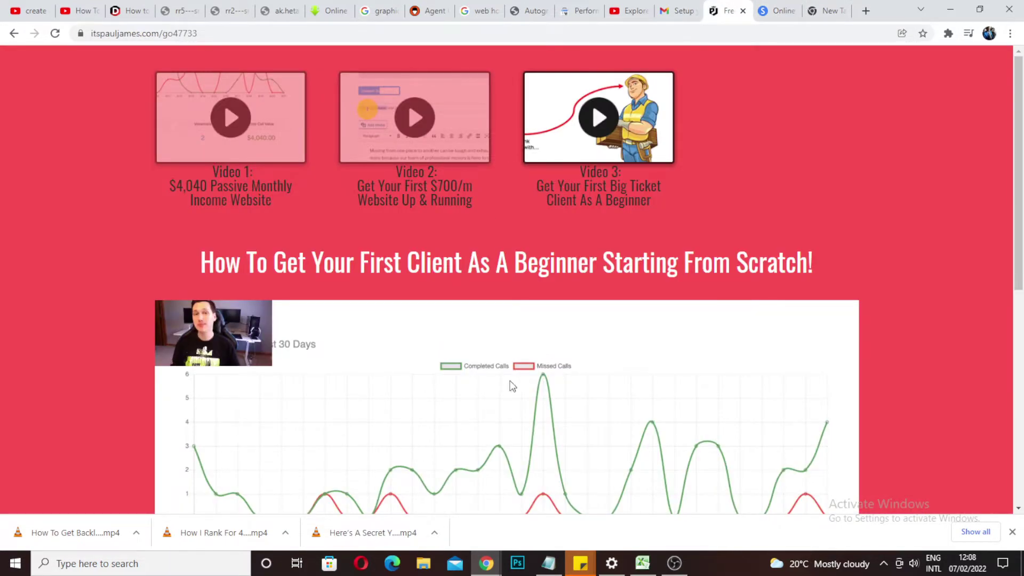
left_click_drag(1017, 182, 1016, 236)
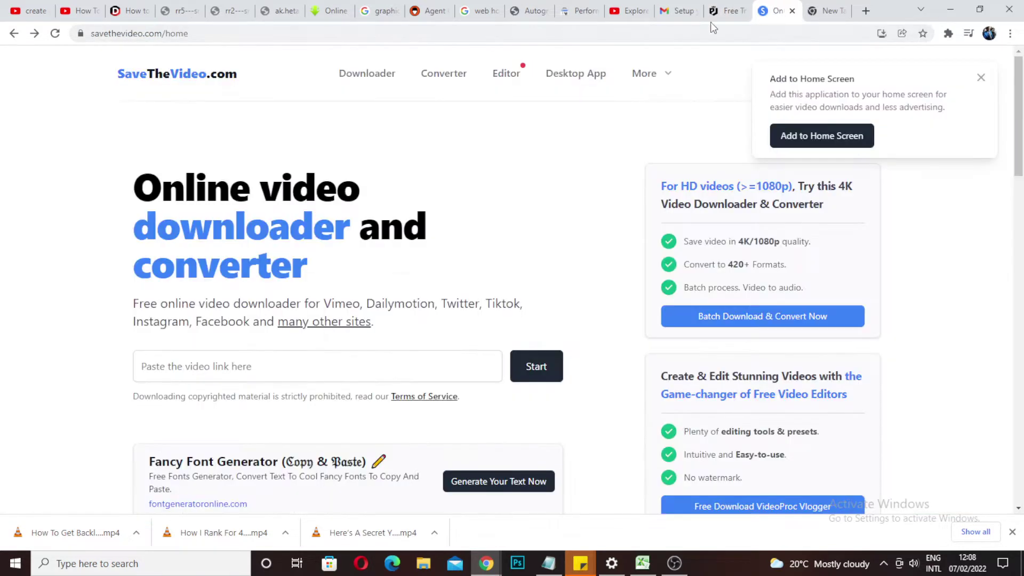
left_click(778, 11)
left_click(732, 12)
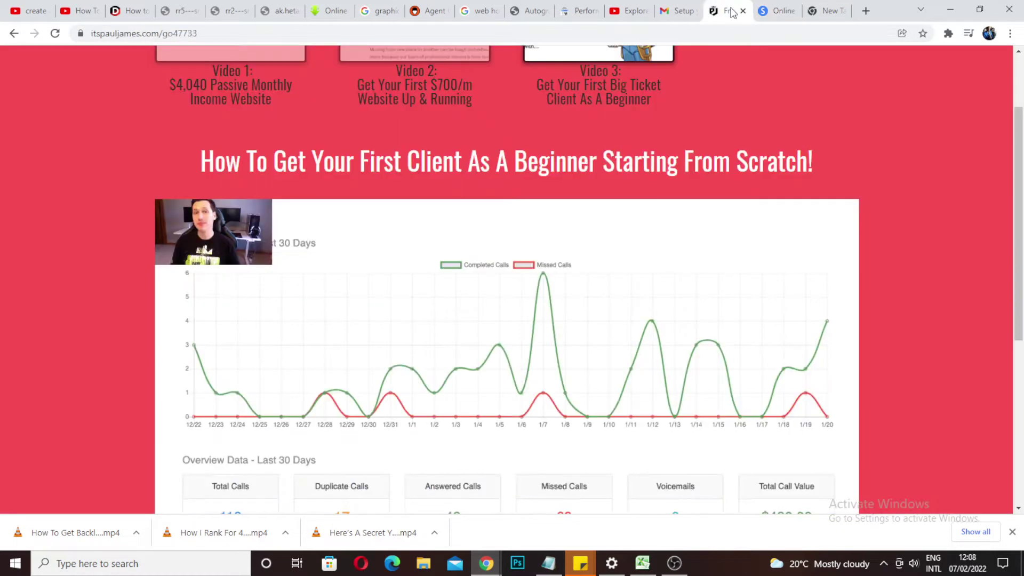
Step: Copy the training page's address and briefly check the Video 3 thumbnail's options
left_click(203, 32)
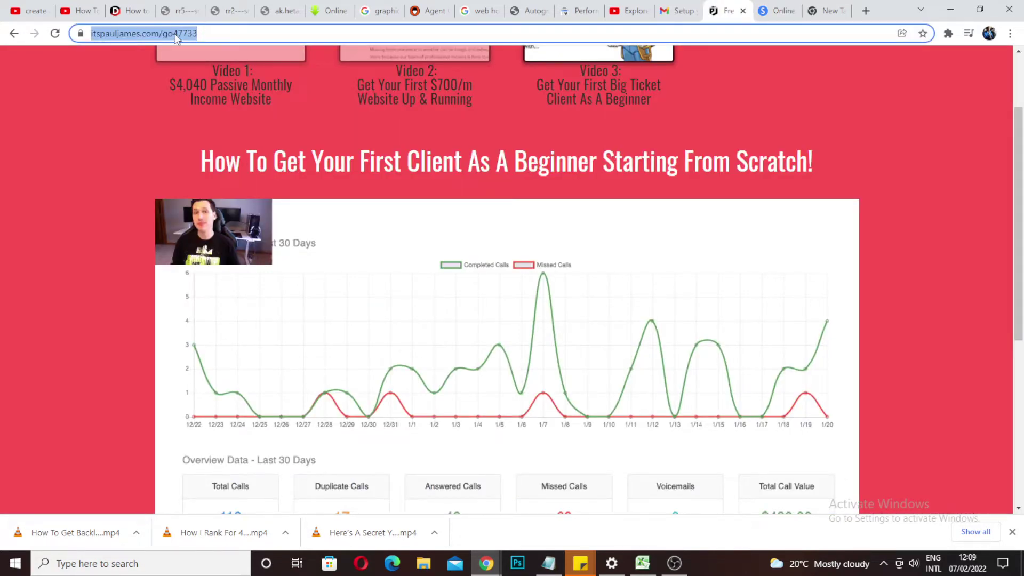
right_click(177, 37)
left_click(234, 103)
left_click_drag(1018, 234, 1021, 183)
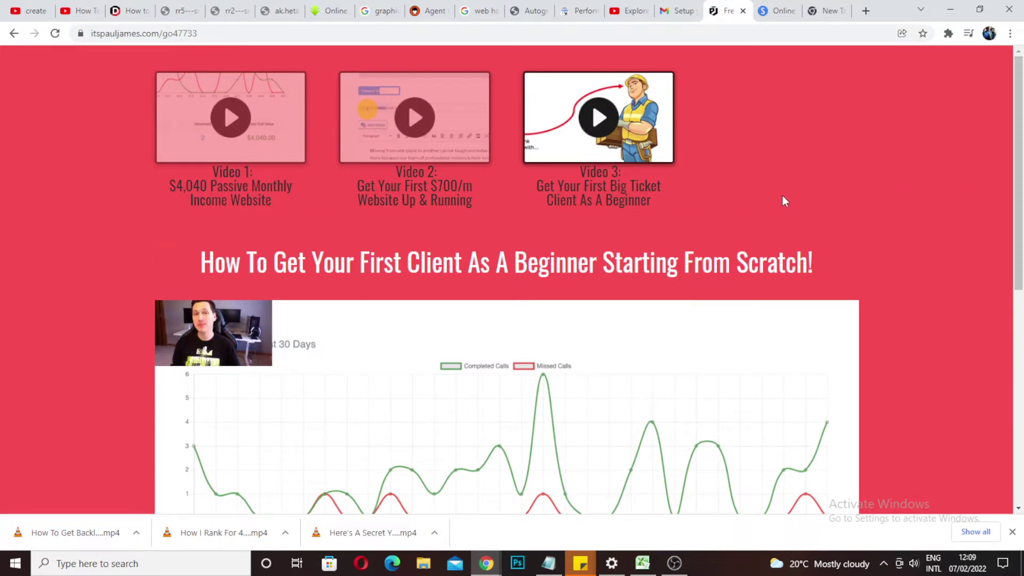
right_click(581, 117)
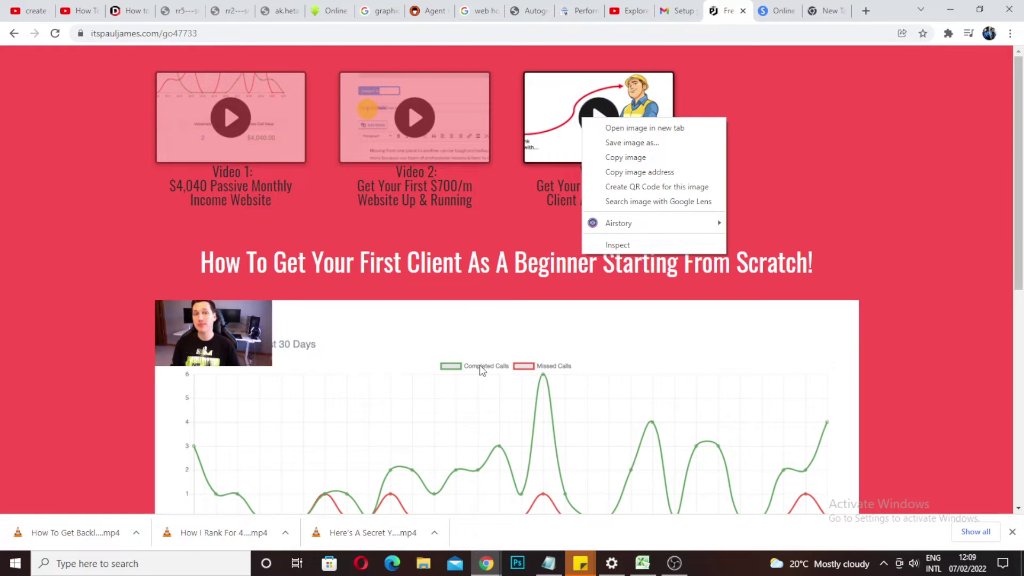
left_click(443, 368)
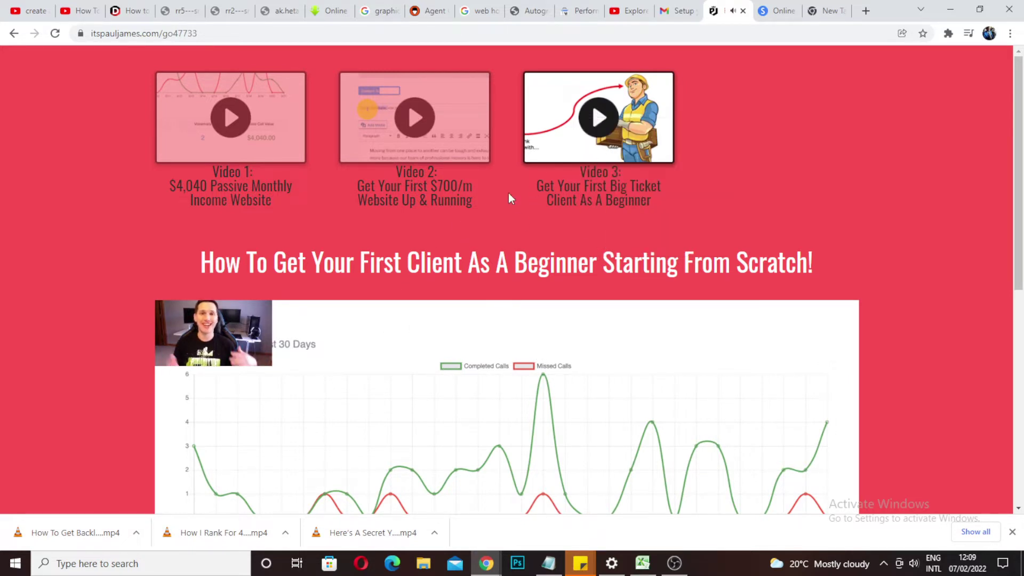
Step: Copy the training page address again and go to the SaveTheVideo downloader
left_click(228, 34)
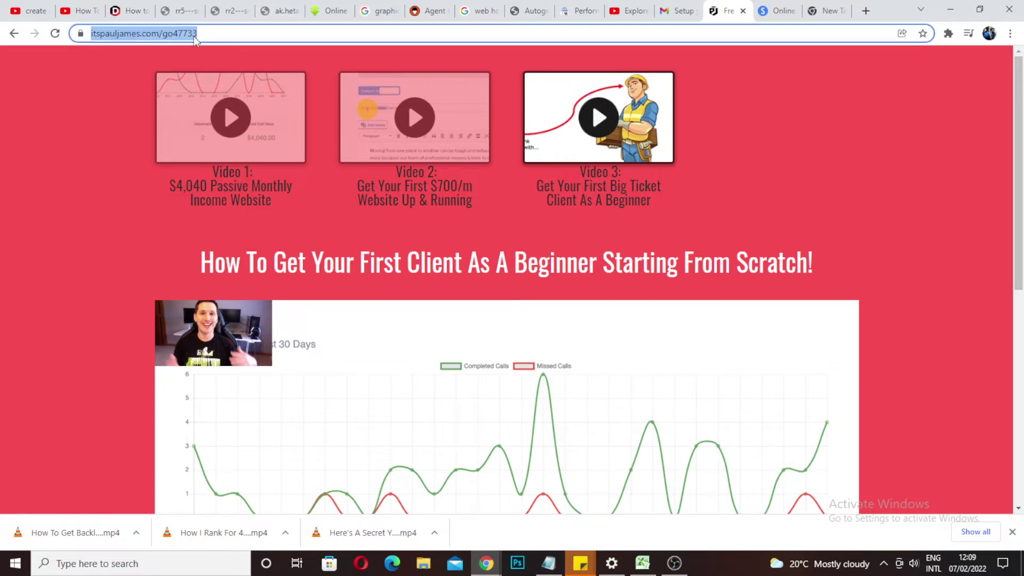
right_click(156, 31)
left_click(224, 101)
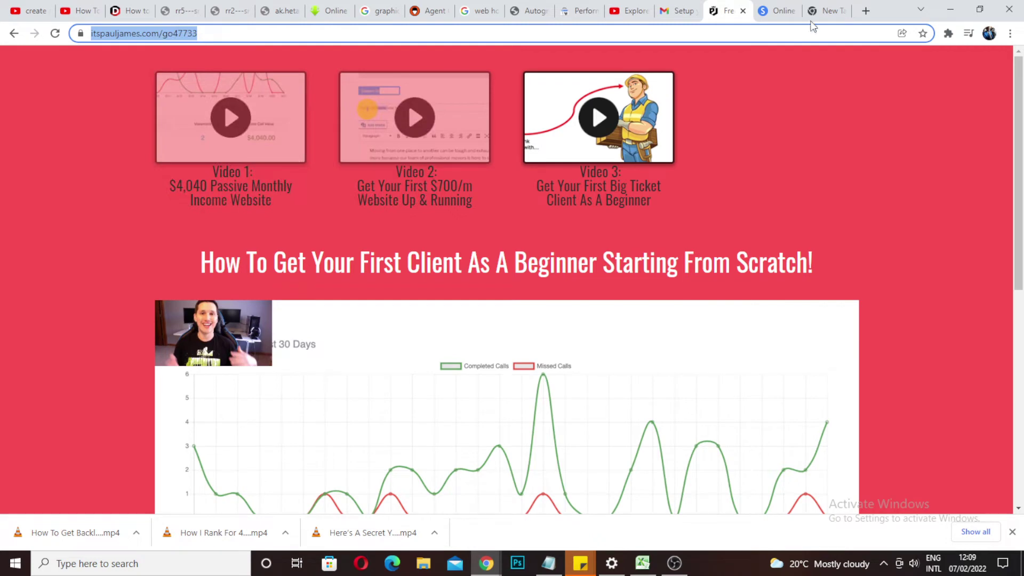
left_click(777, 12)
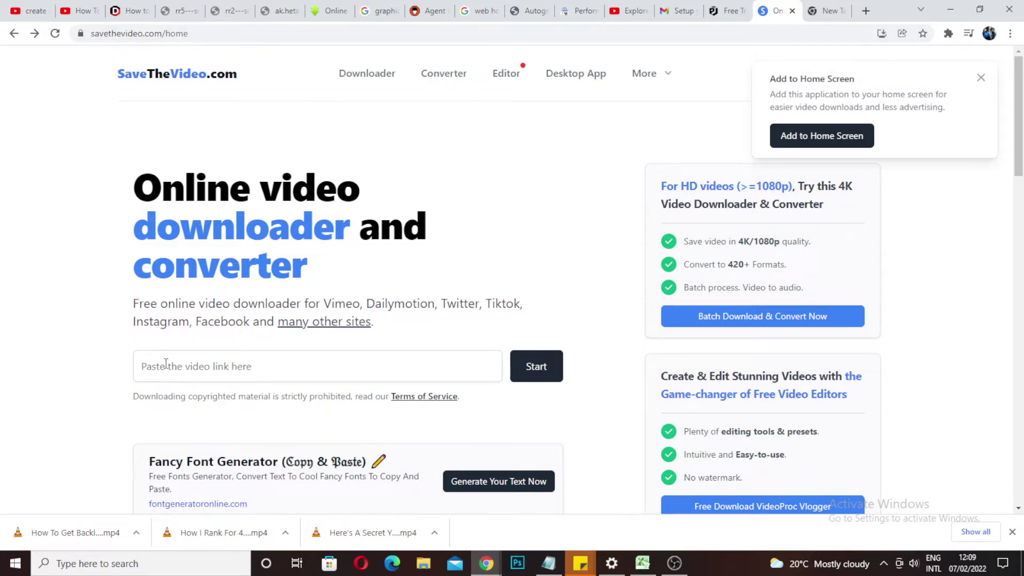
left_click(228, 372)
right_click(228, 373)
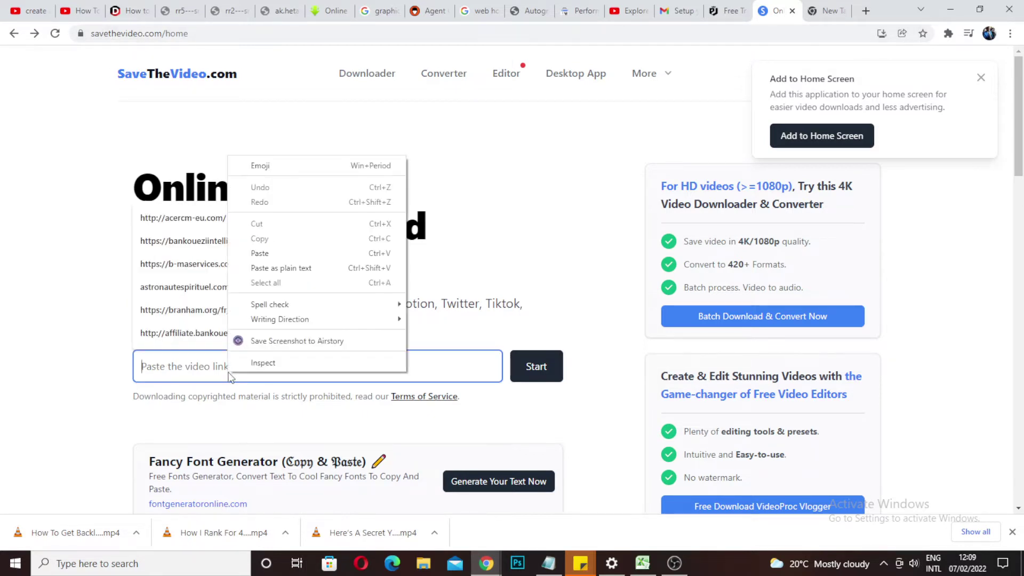
left_click(304, 253)
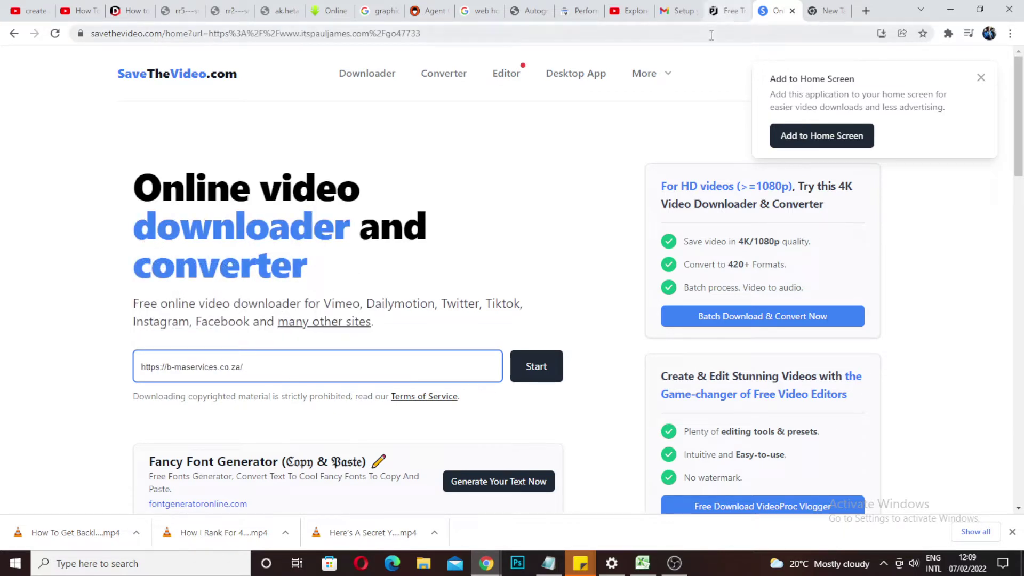
left_click(727, 10)
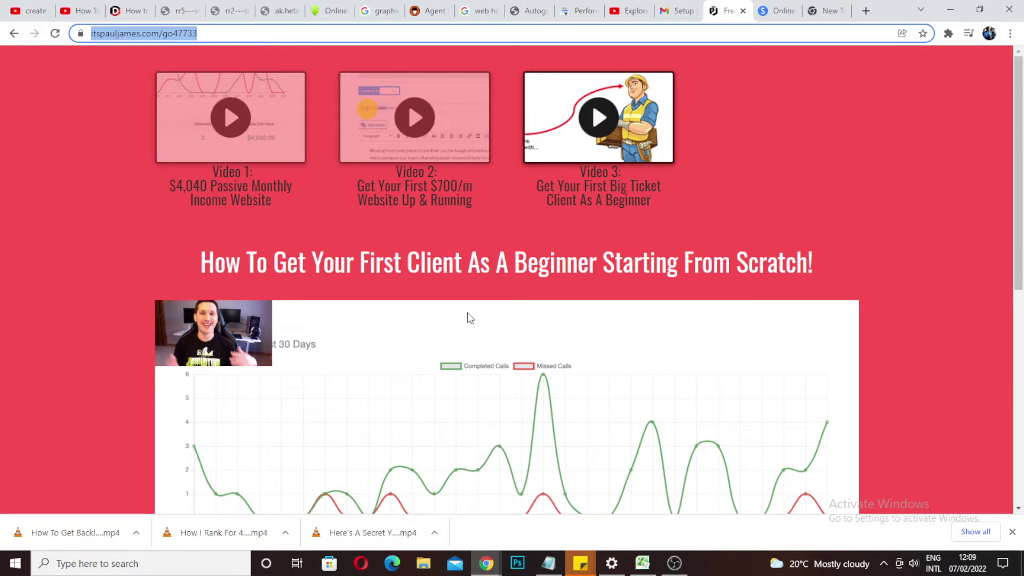
left_click(162, 35)
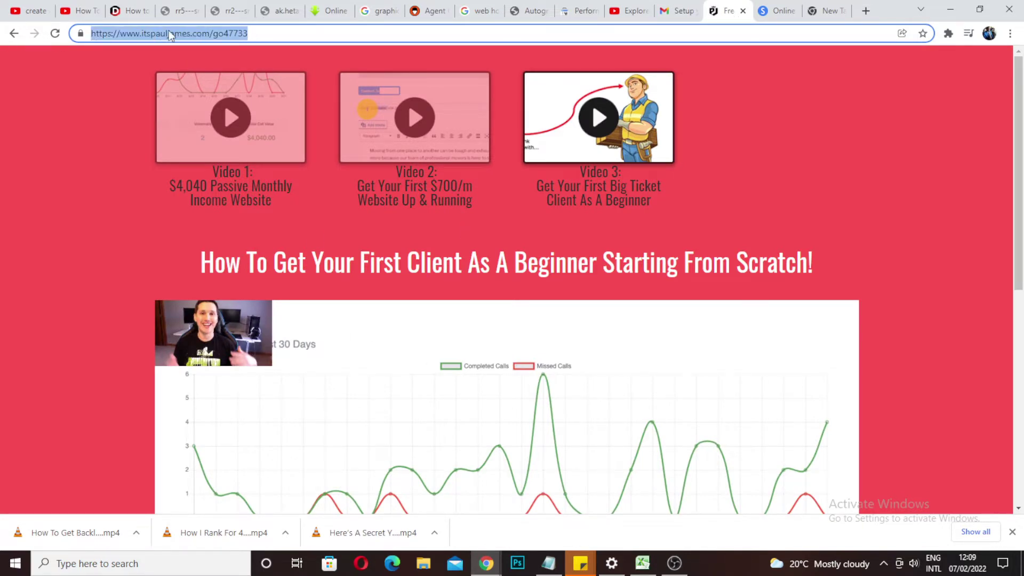
right_click(170, 33)
left_click(225, 103)
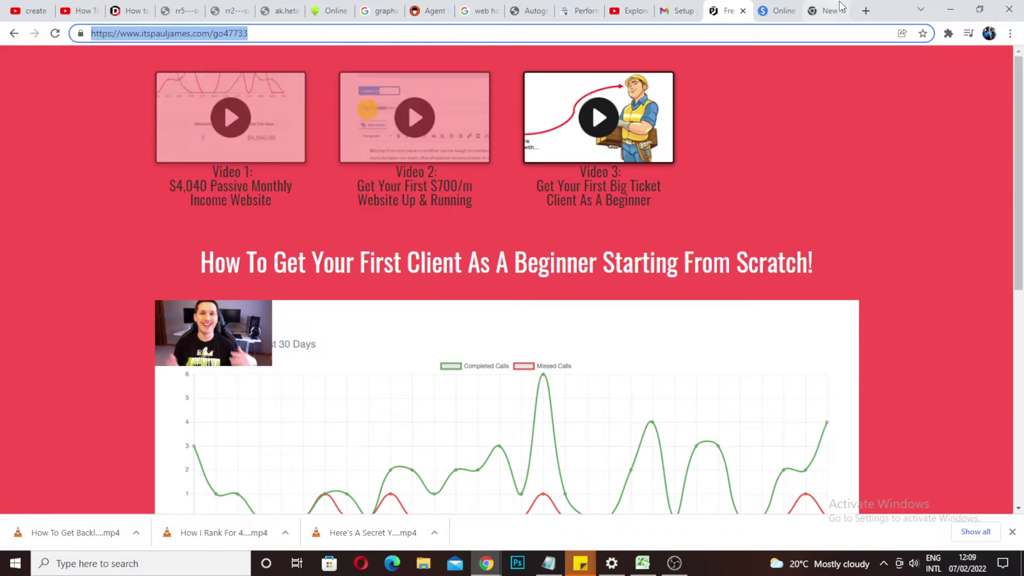
left_click(782, 13)
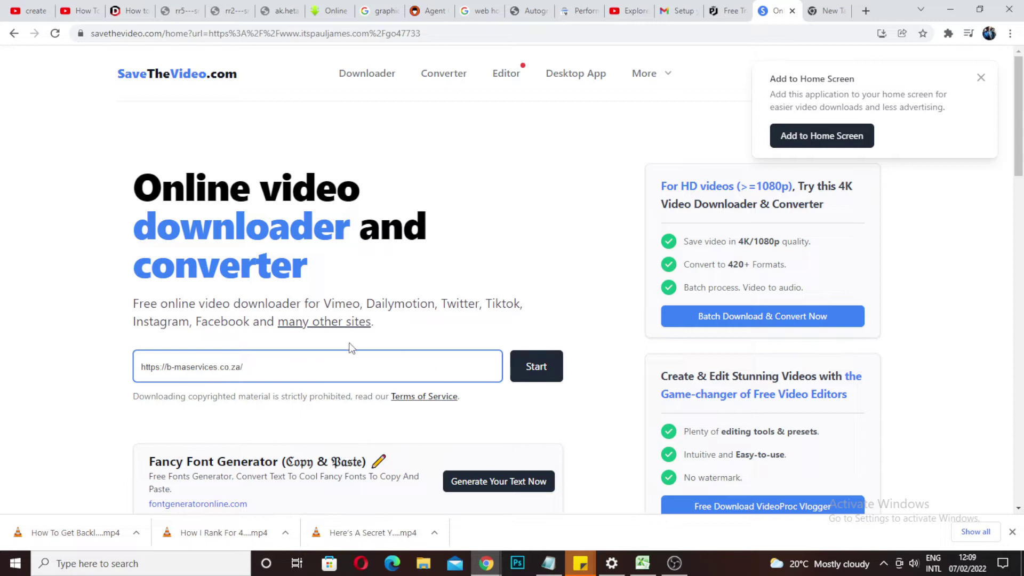
scroll(351, 348, "down", 1)
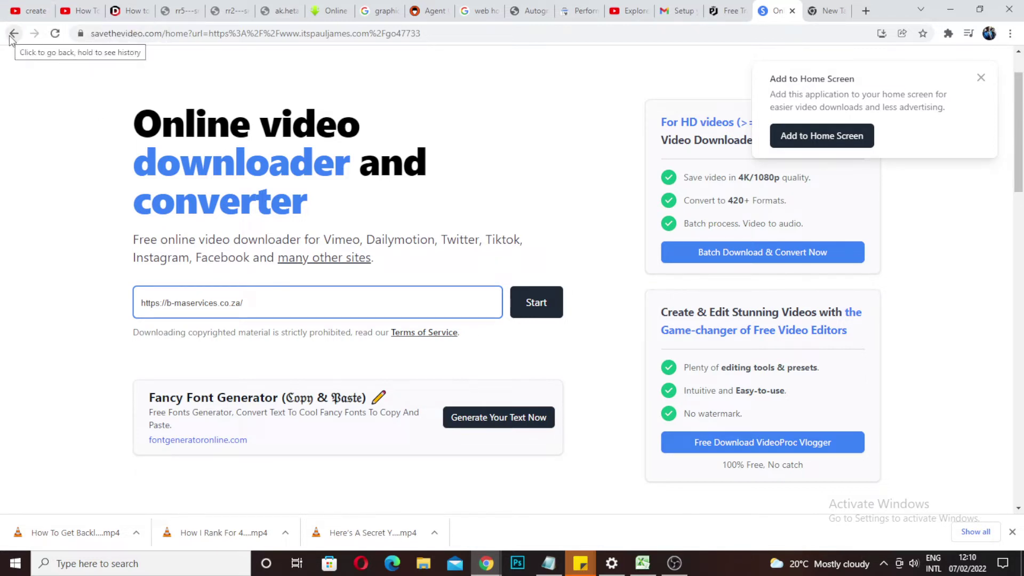
Step: Paste the copied address into SaveTheVideo's empty link field, then go back to the training page
left_click(14, 34)
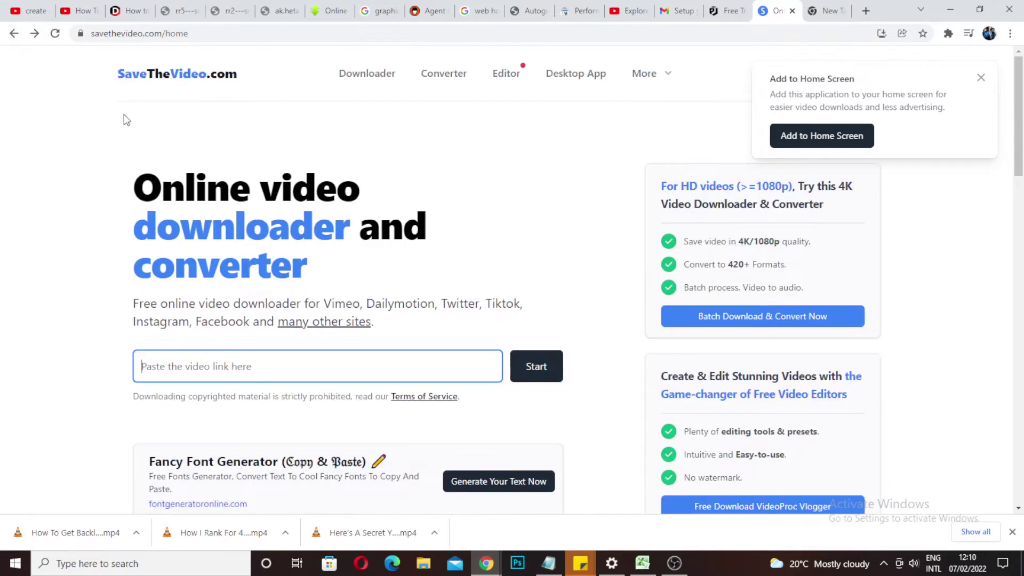
left_click(242, 362)
right_click(234, 368)
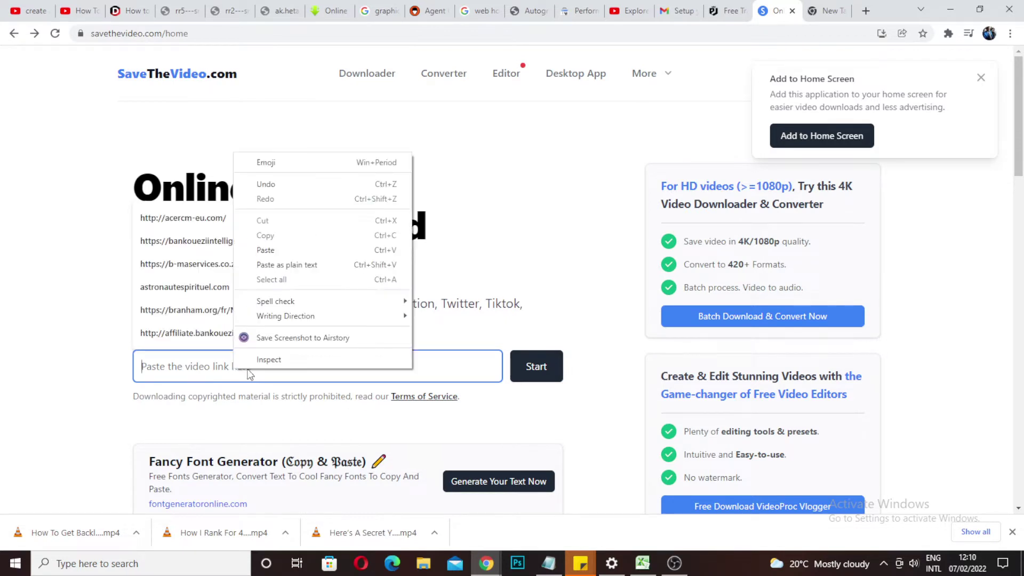
left_click(284, 251)
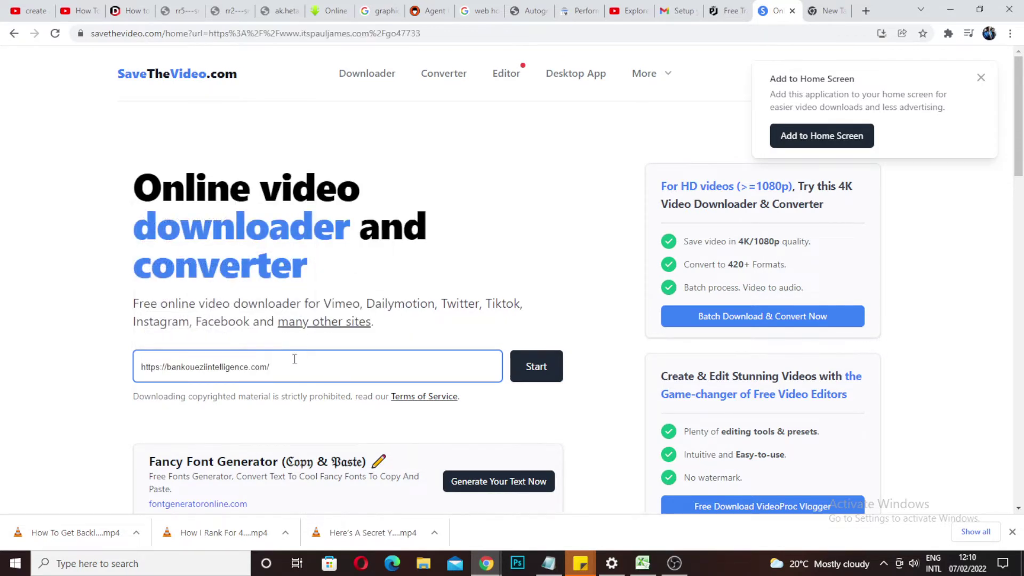
left_click(633, 12)
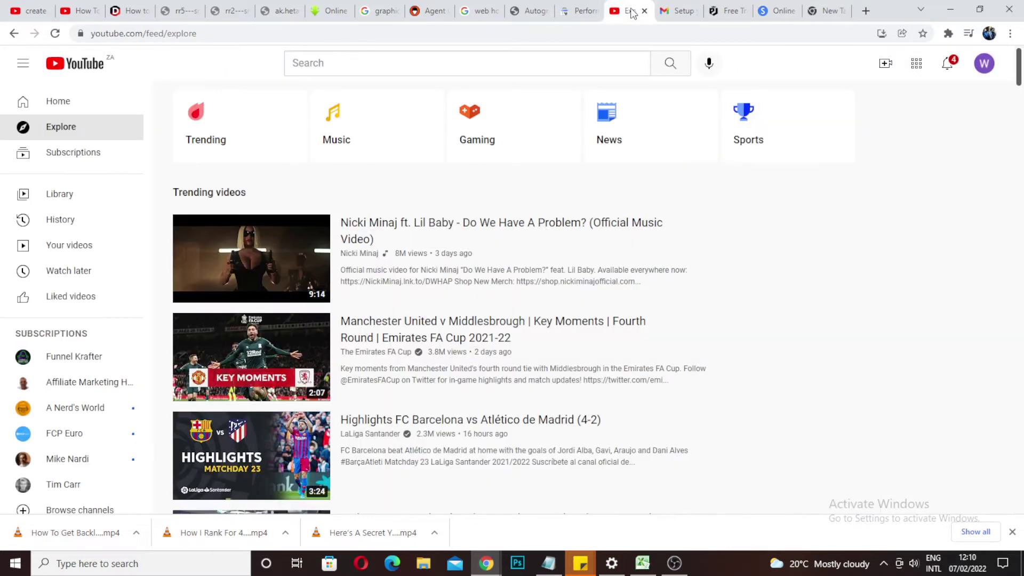
left_click(680, 11)
left_click(728, 11)
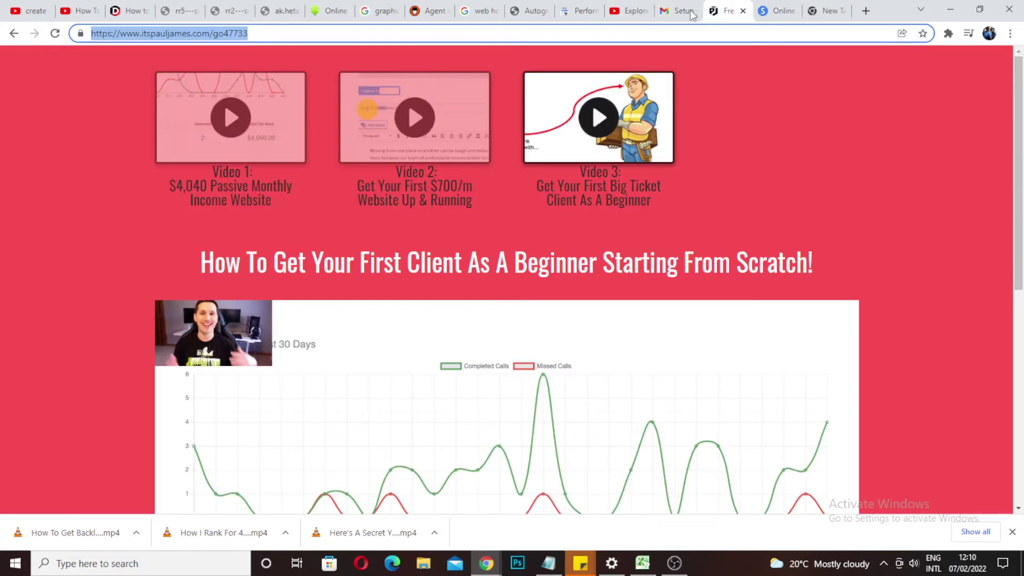
Step: Recopy the training page address, paste it into the downloader's link field, and return to Free Training
right_click(148, 35)
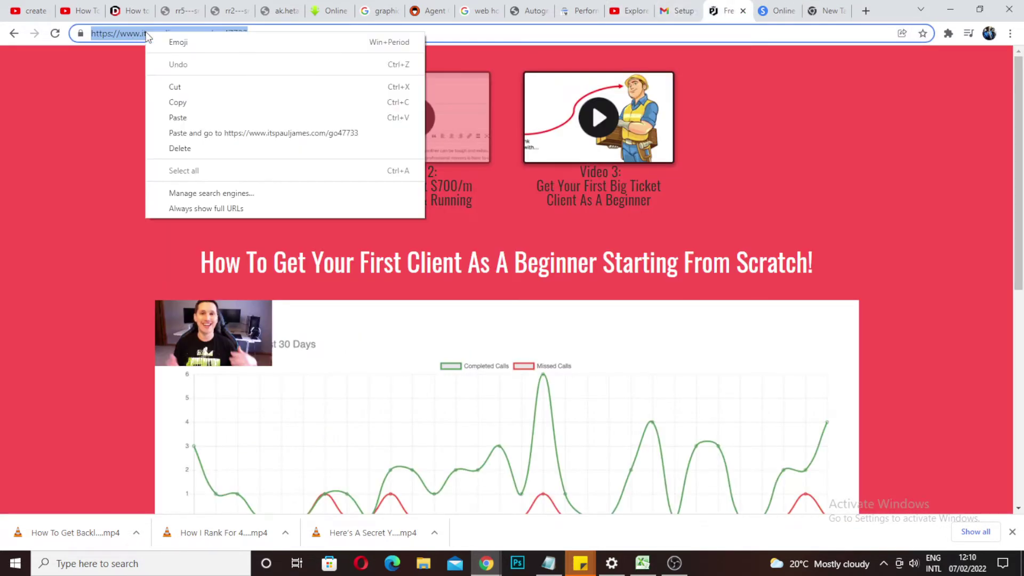
left_click(209, 103)
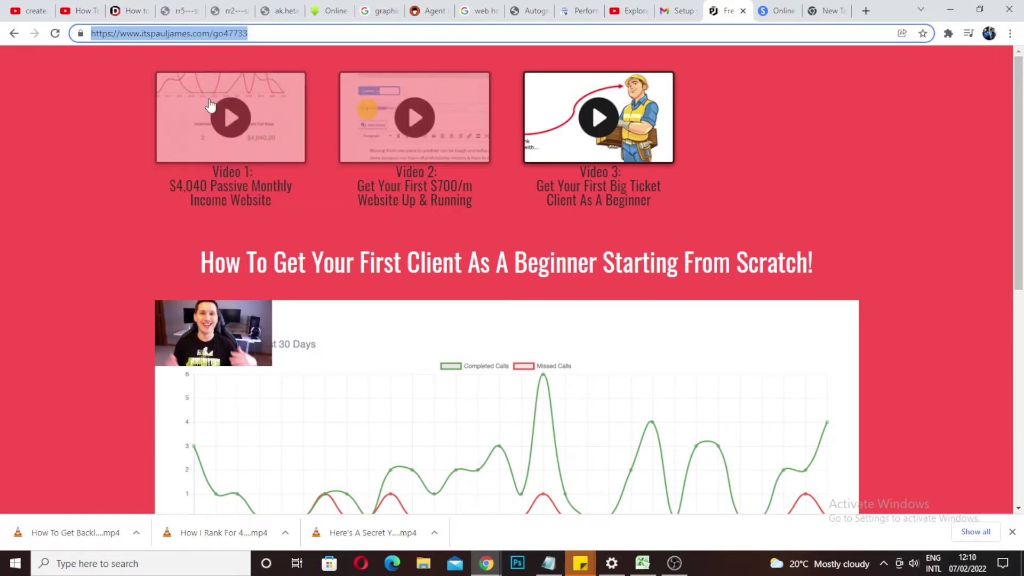
left_click(764, 15)
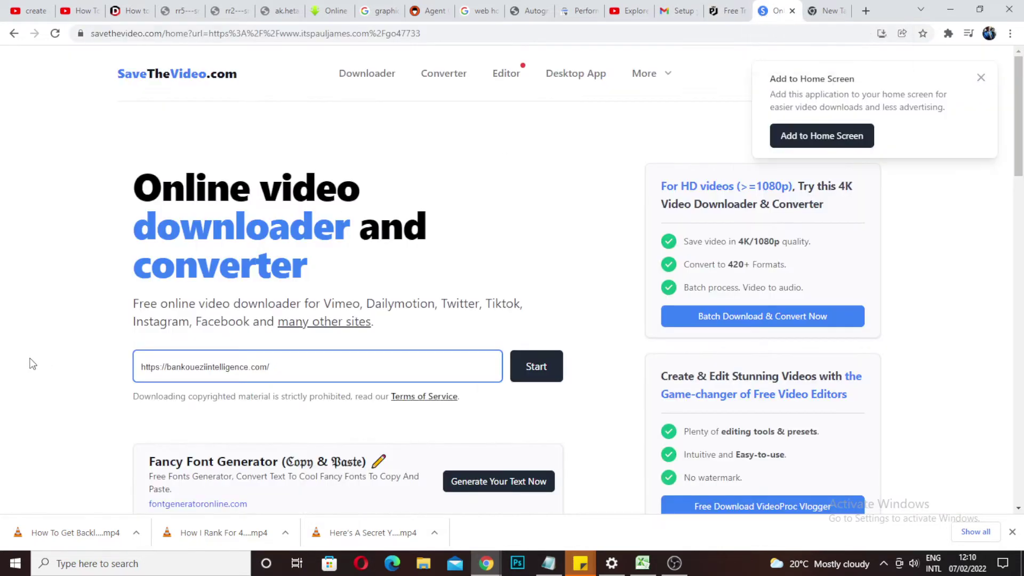
left_click(14, 33)
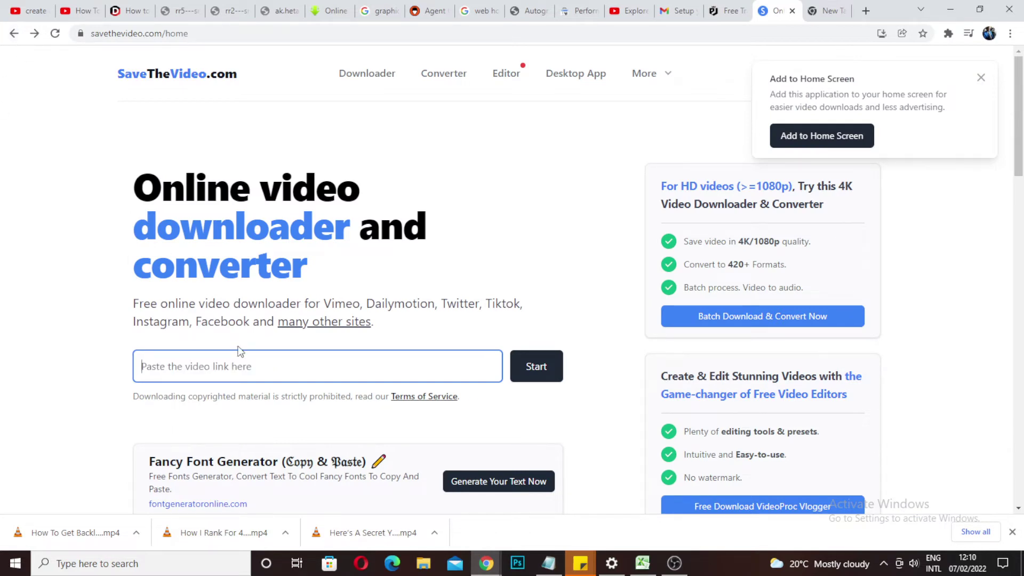
left_click(225, 368)
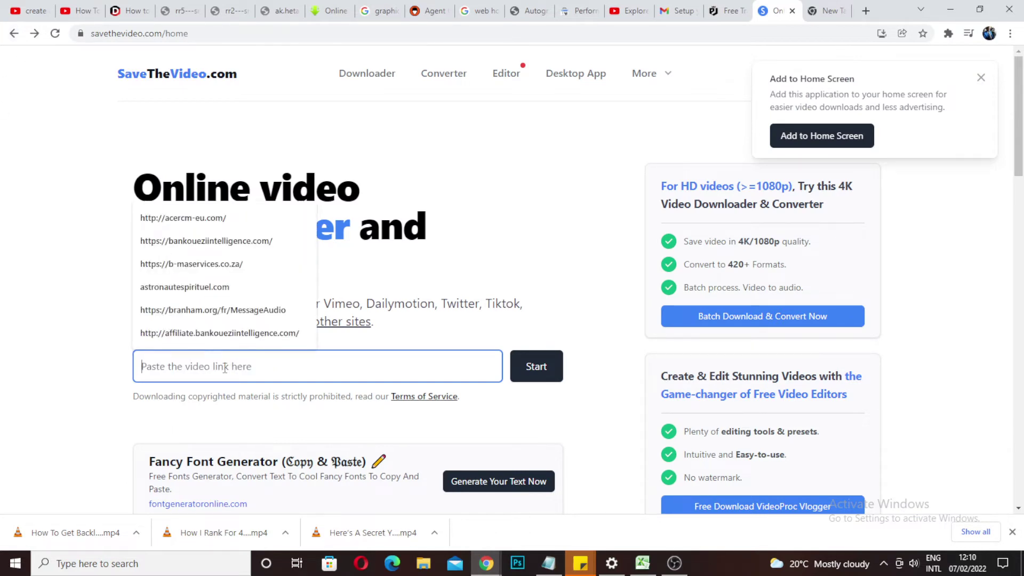
right_click(224, 368)
left_click(285, 249)
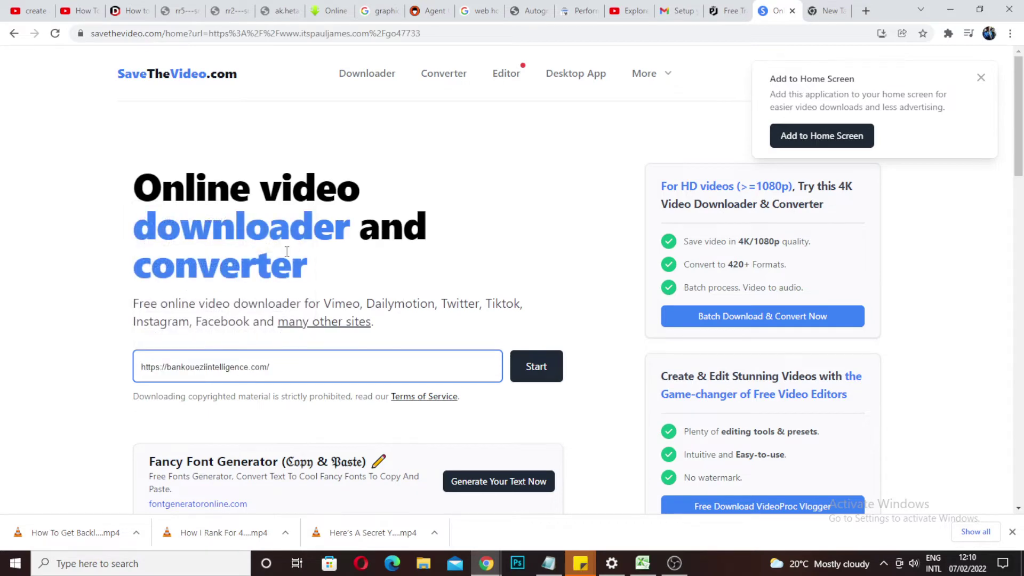
left_click(633, 11)
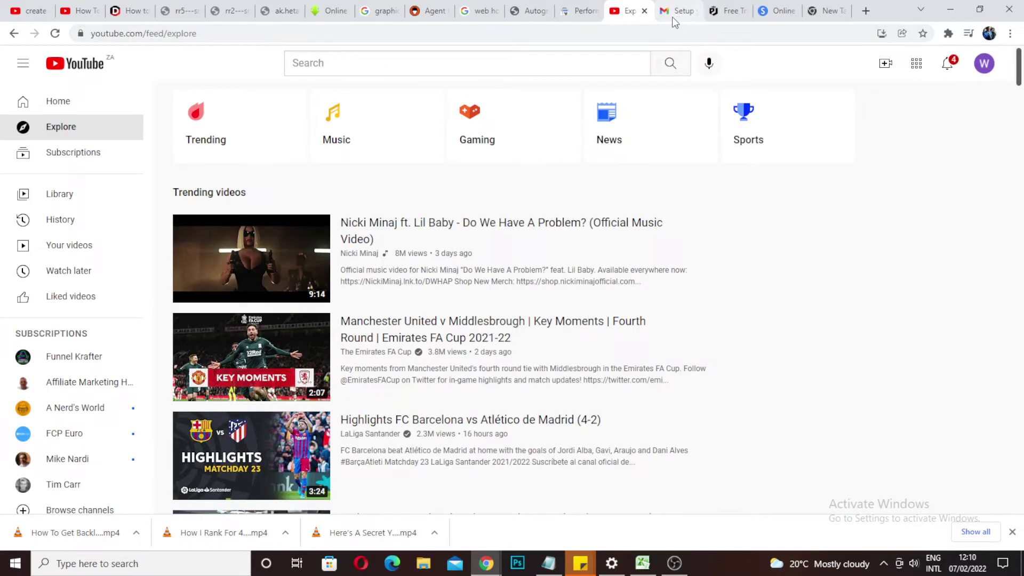
left_click(726, 10)
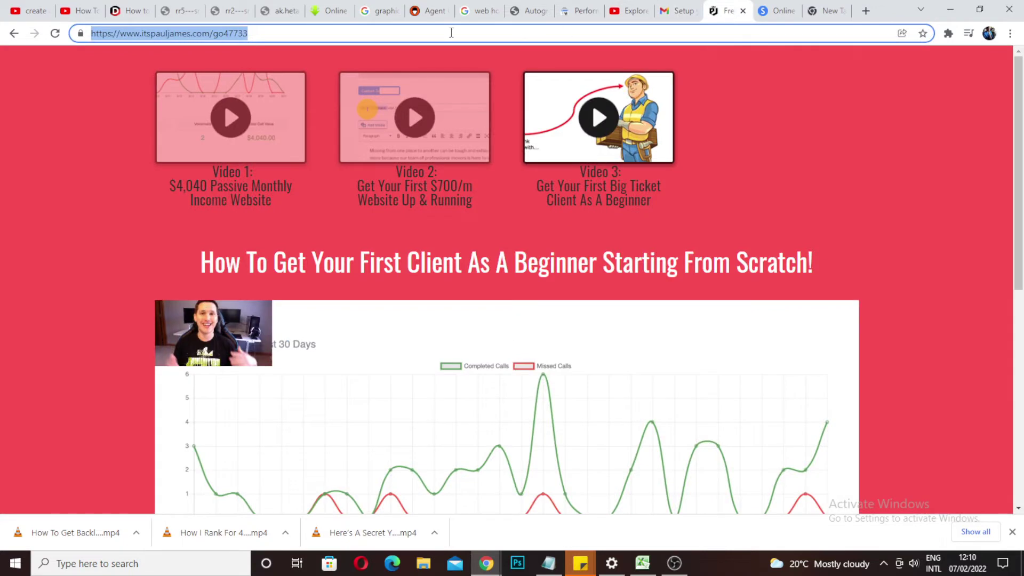
Step: Reload the itspauljames.com training page from the address bar and copy its address
right_click(217, 34)
left_click(299, 134)
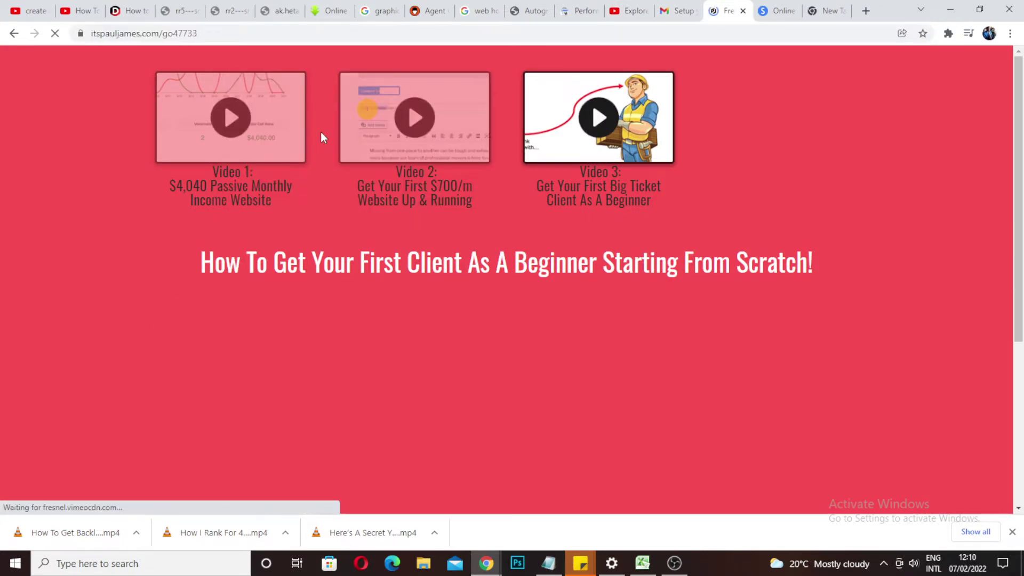
left_click(196, 35)
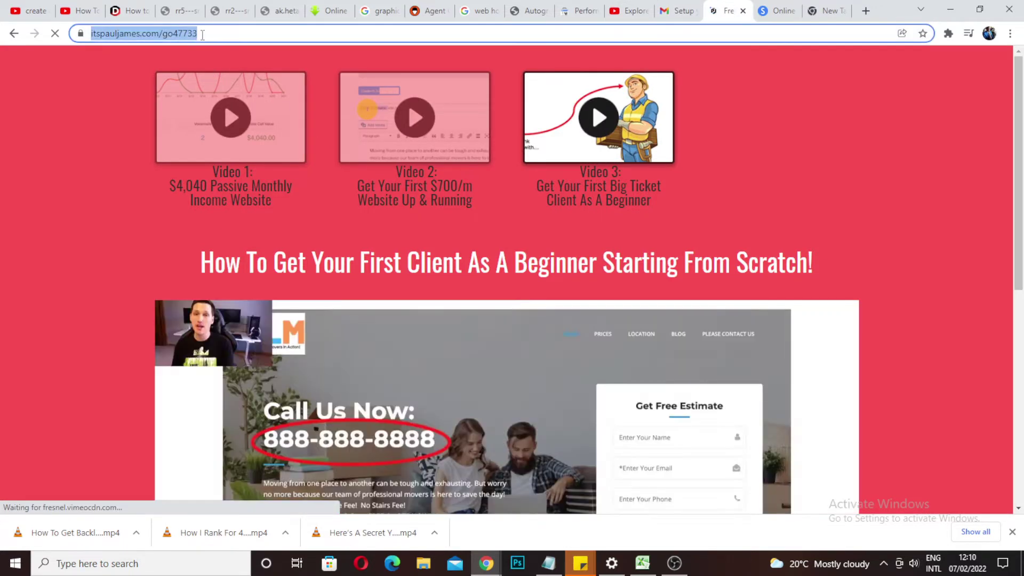
right_click(176, 34)
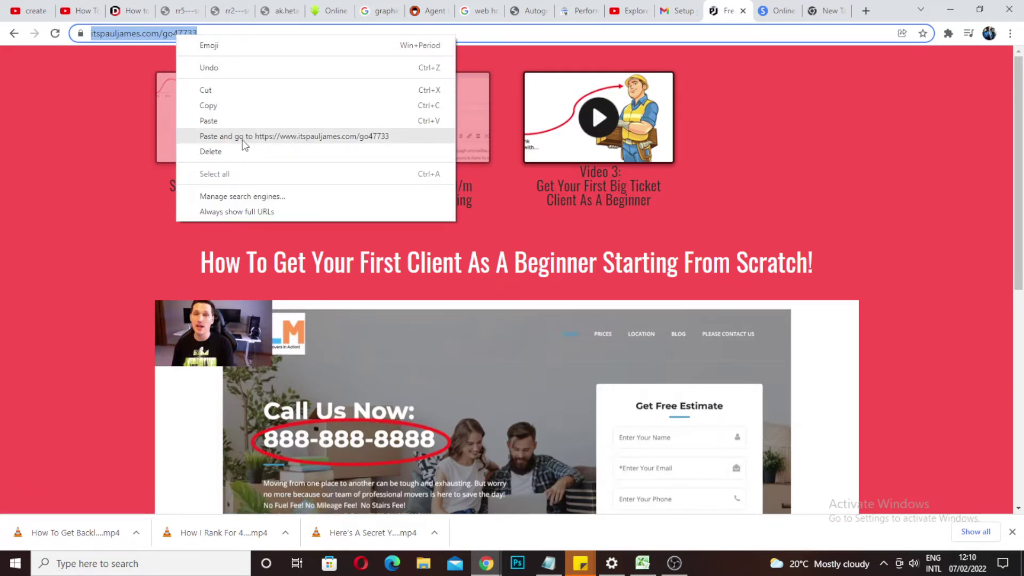
left_click(232, 107)
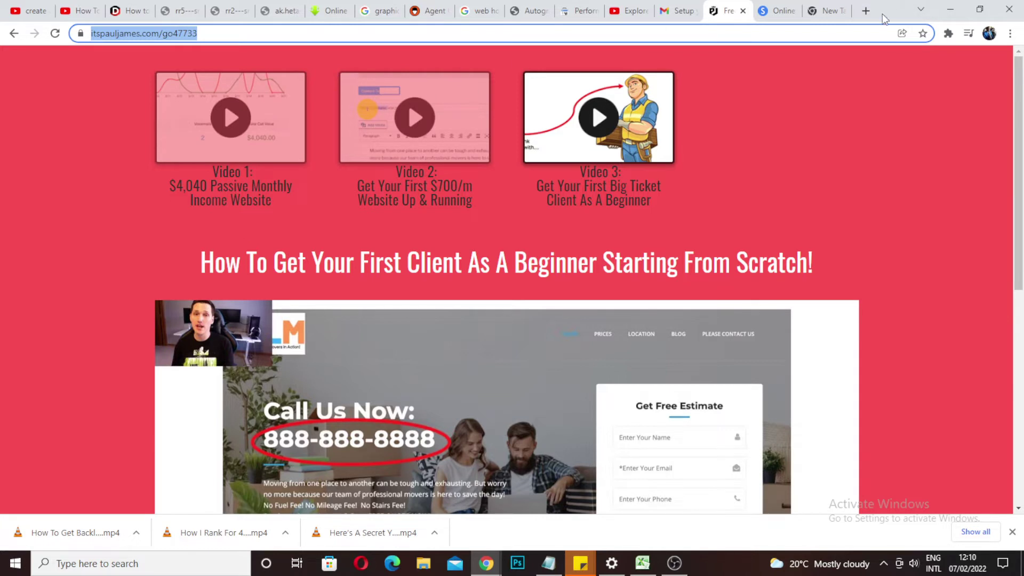
Step: Paste the address into a new blank tab and copy the full training page URL
left_click(866, 10)
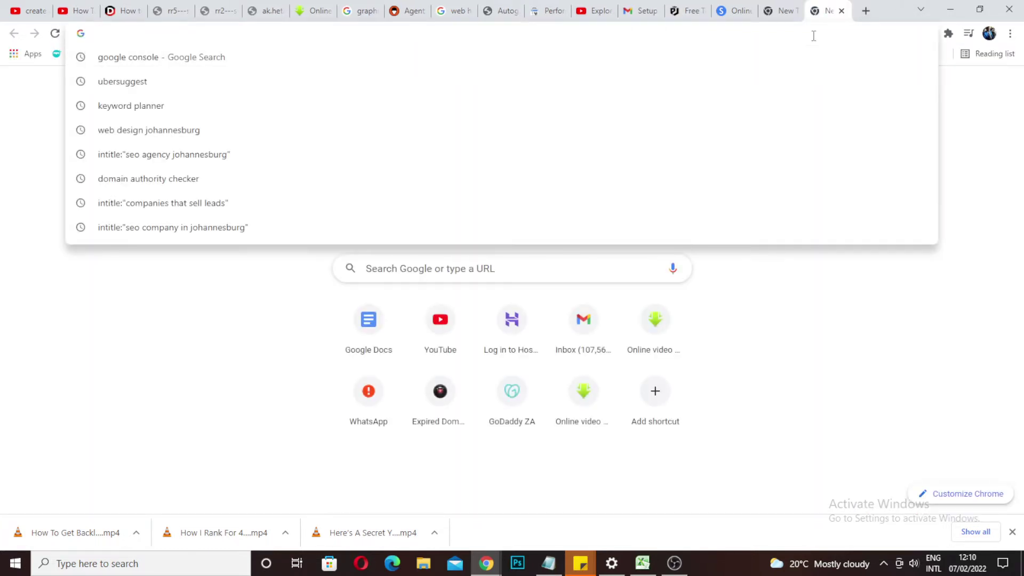
key("ctrl+v")
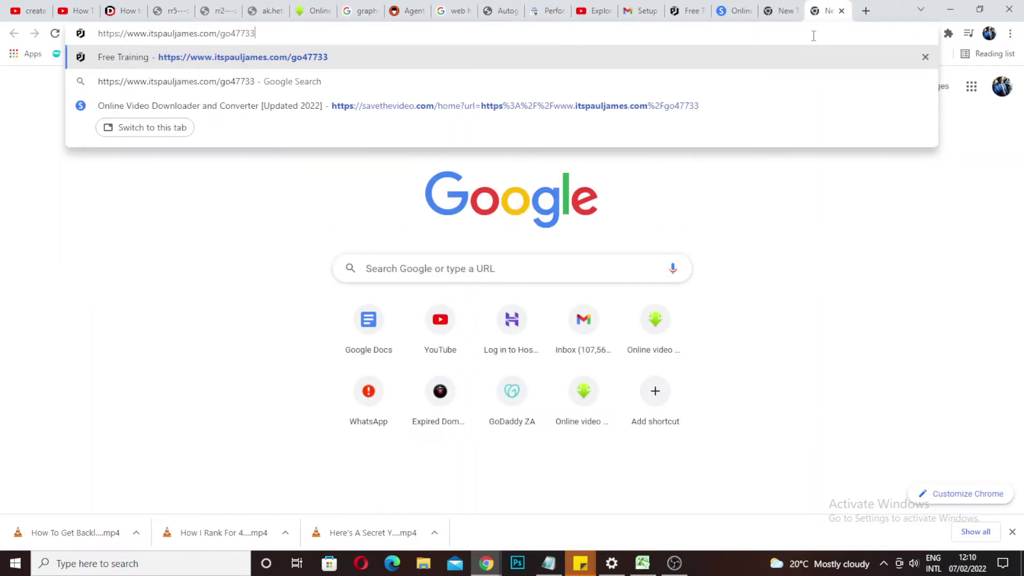
mouse_move(265, 33)
left_mouse_down()
mouse_move(109, 47)
mouse_move(97, 37)
left_mouse_up()
right_click(143, 33)
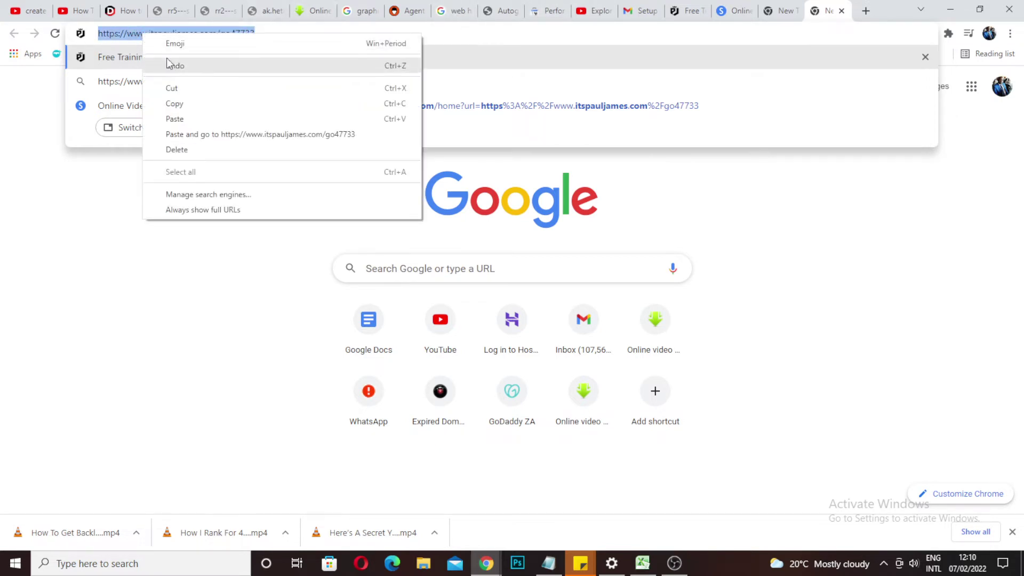
left_click(204, 104)
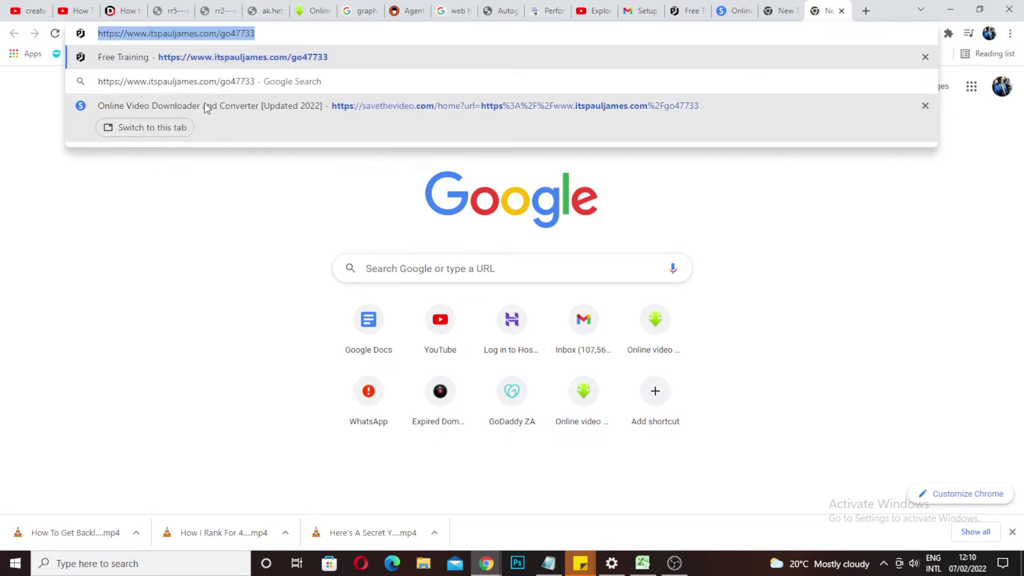
Step: Paste the training page URL into SaveTheVideo's empty link field with Ctrl+V
left_click(720, 12)
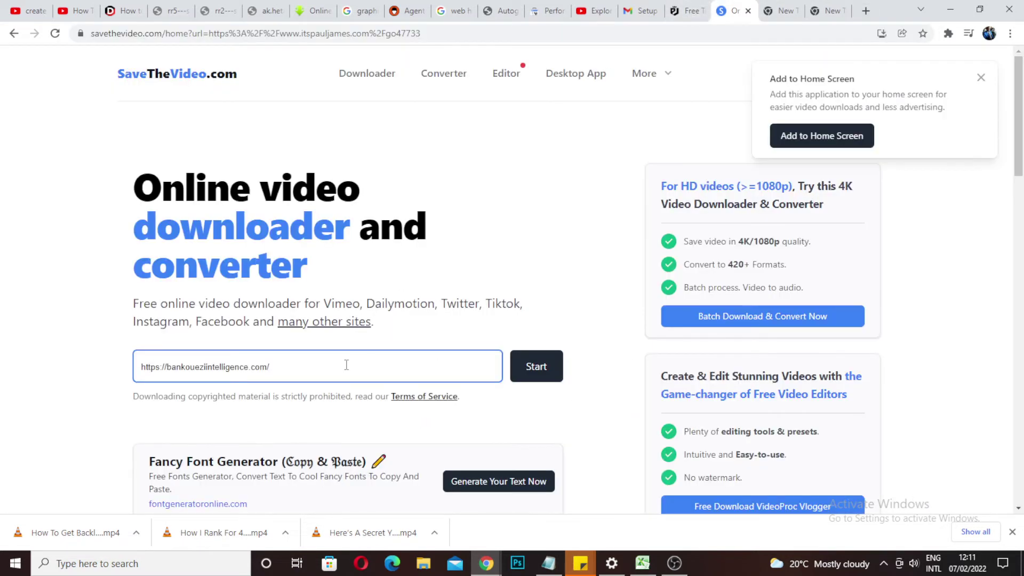
left_click(13, 33)
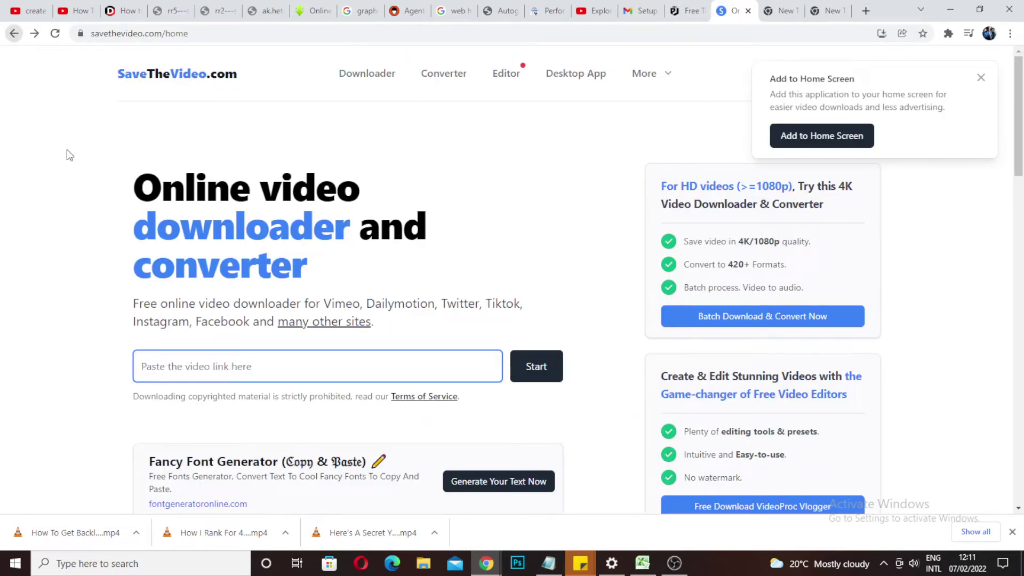
left_click(224, 369)
right_click(225, 374)
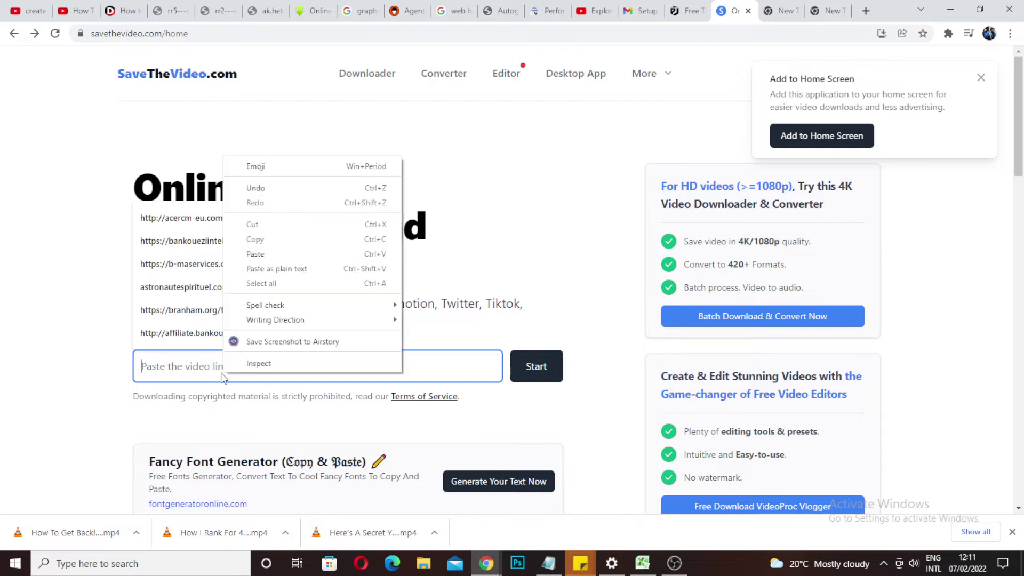
left_click(181, 376)
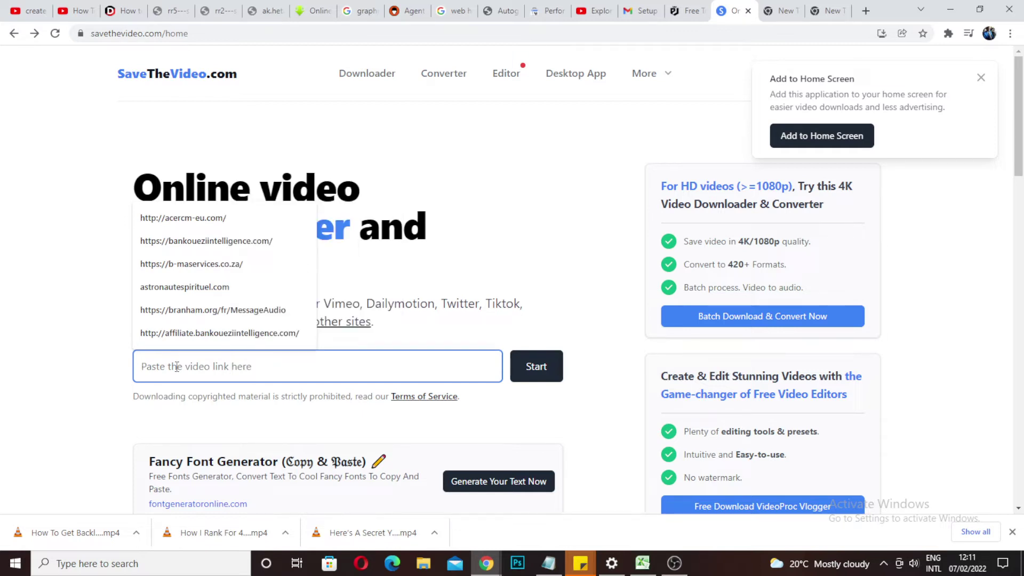
key("ctrl+v")
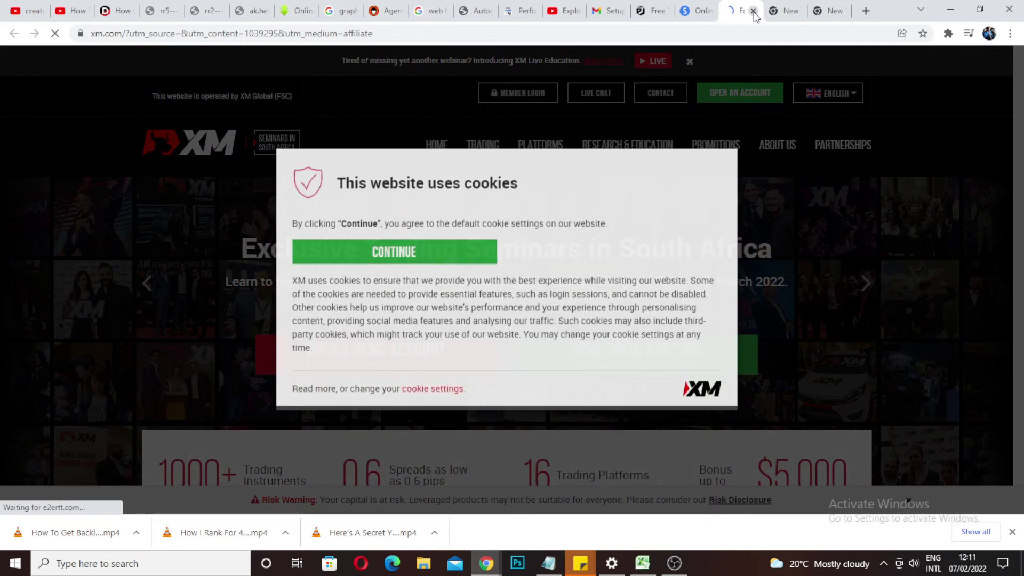
Step: Close the XM advert tab and fetch data for the player.vimeo.com link
left_click(753, 11)
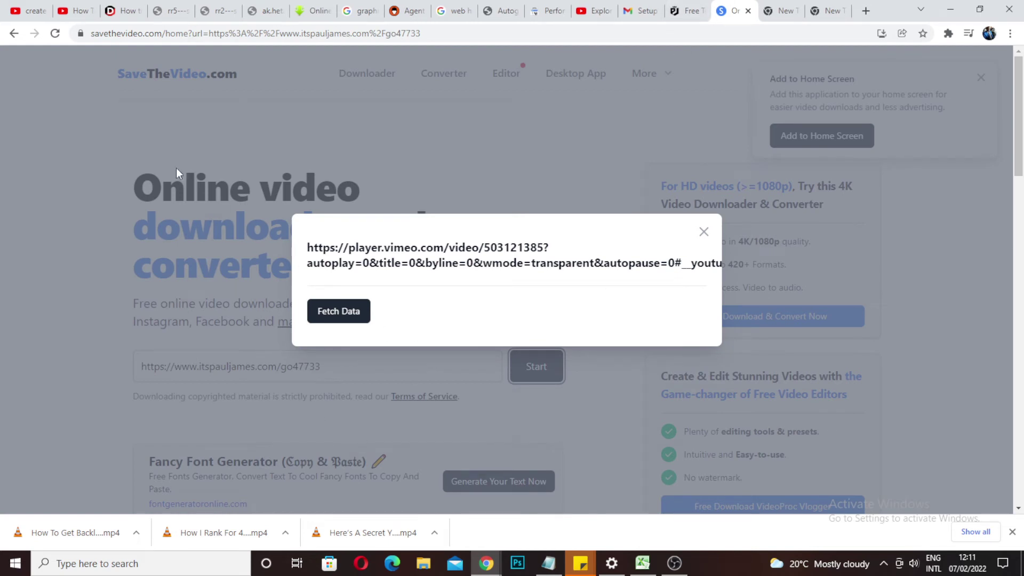
left_click(350, 314)
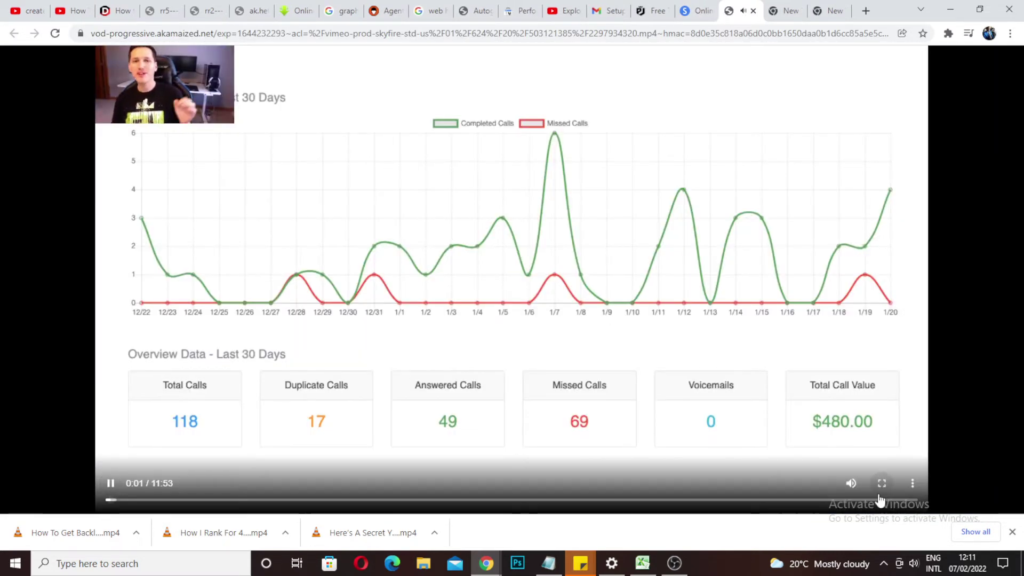
Step: Pause the playing video and download it as 2297934320.mp4 from the player's options menu
left_click(109, 483)
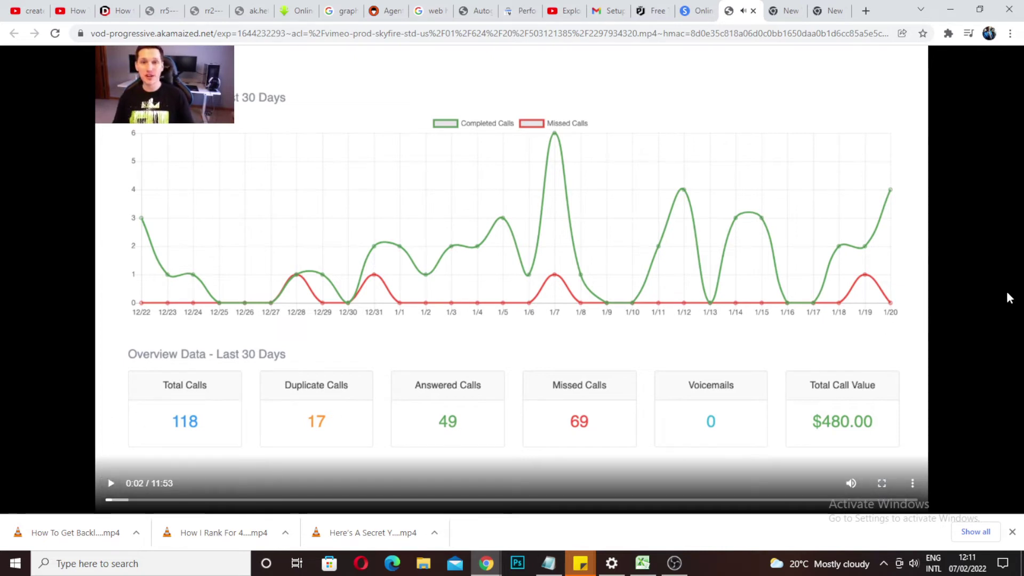
left_click(913, 484)
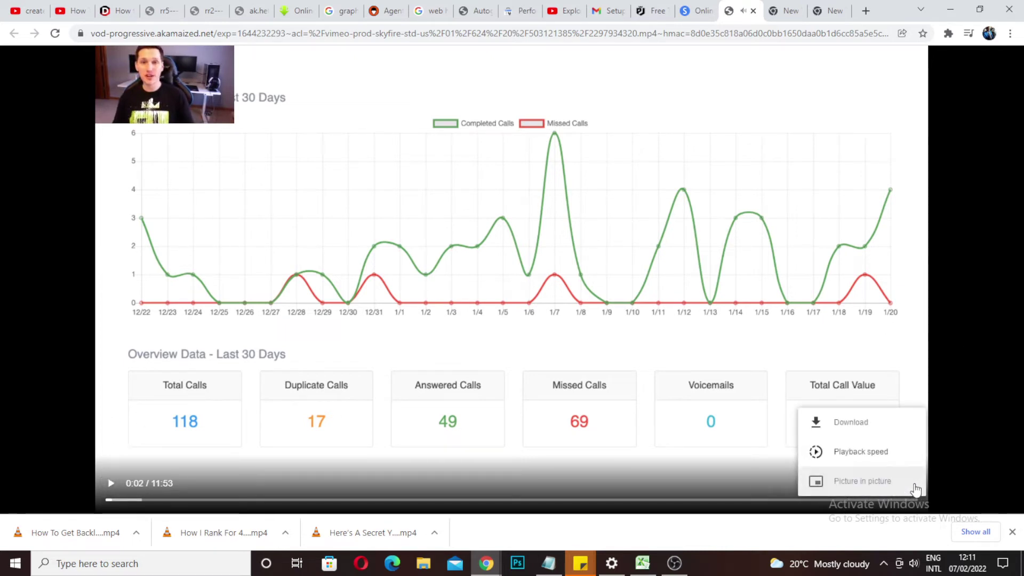
left_click(837, 334)
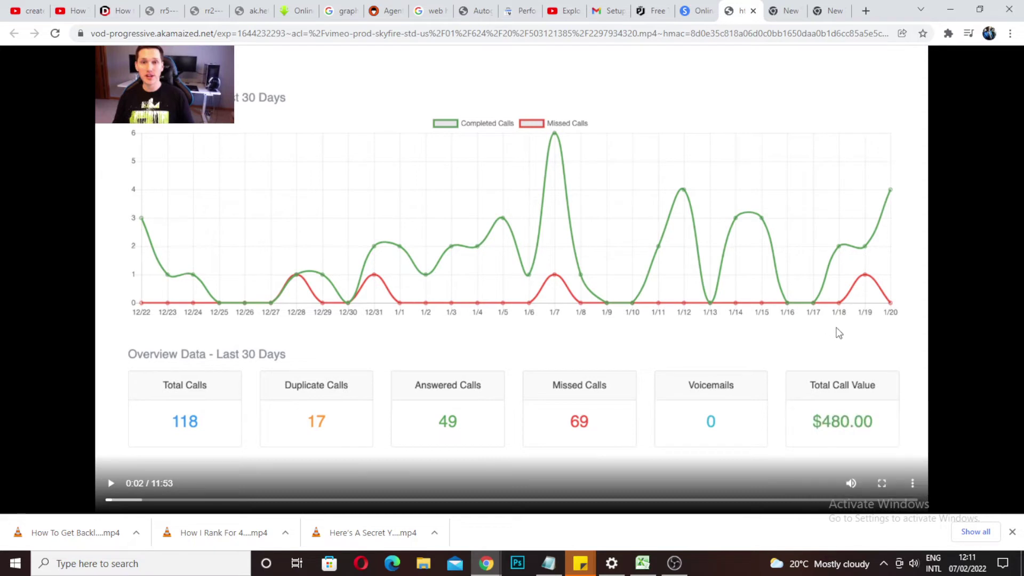
left_click(912, 483)
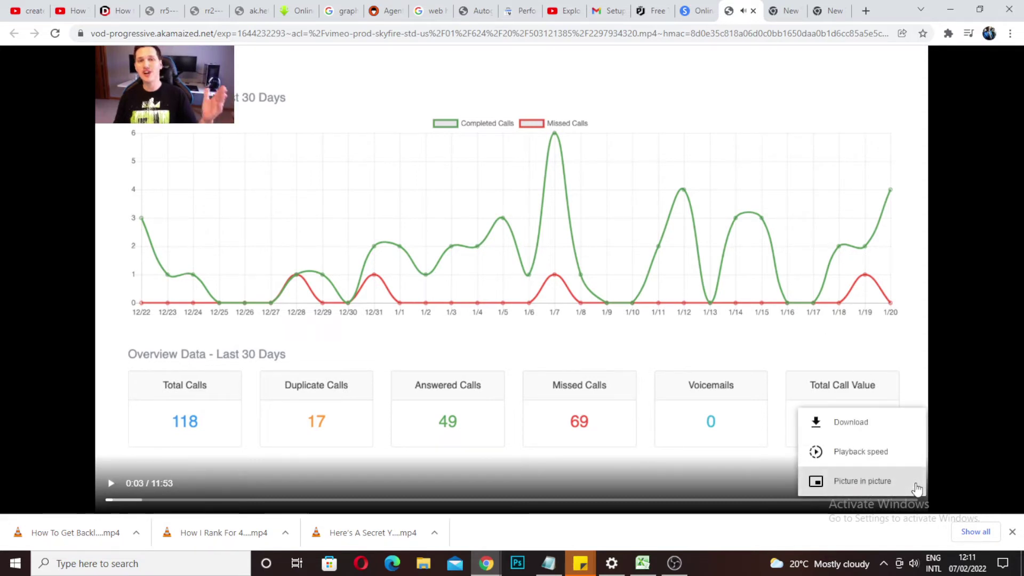
left_click(866, 423)
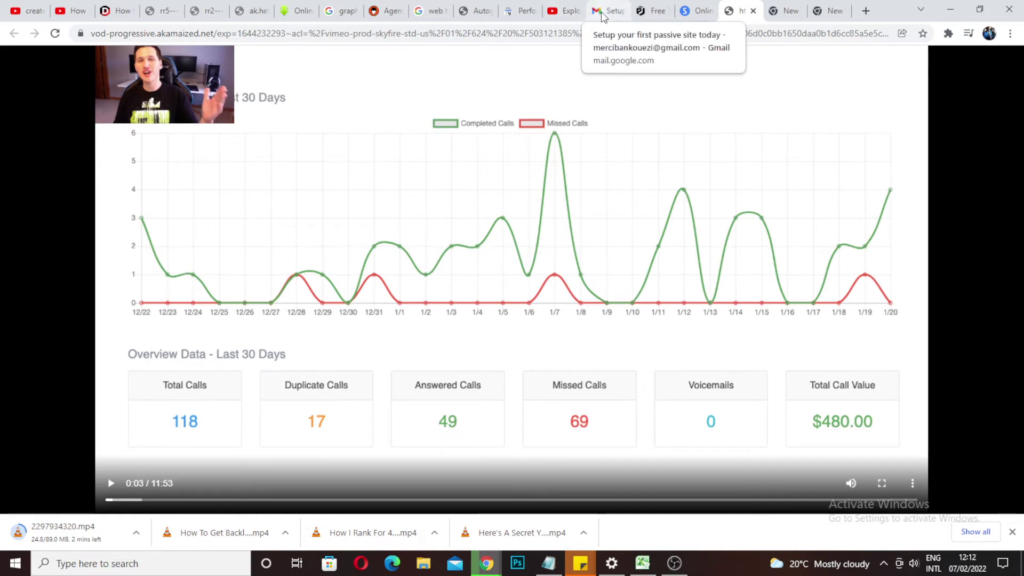
Step: Open the Video 1 page from the Free Training list, going back once and reopening it
left_click(650, 12)
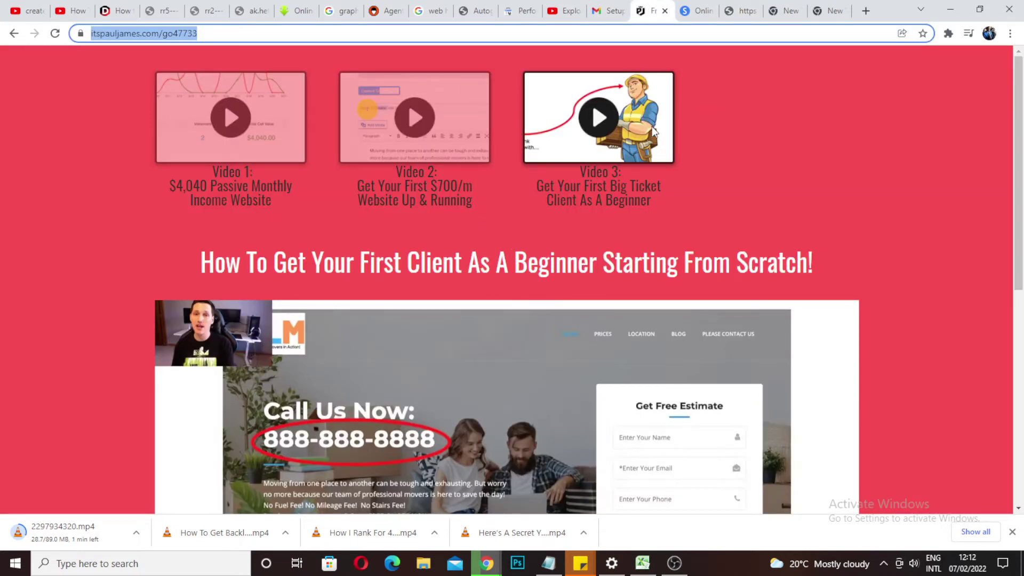
left_click(611, 136)
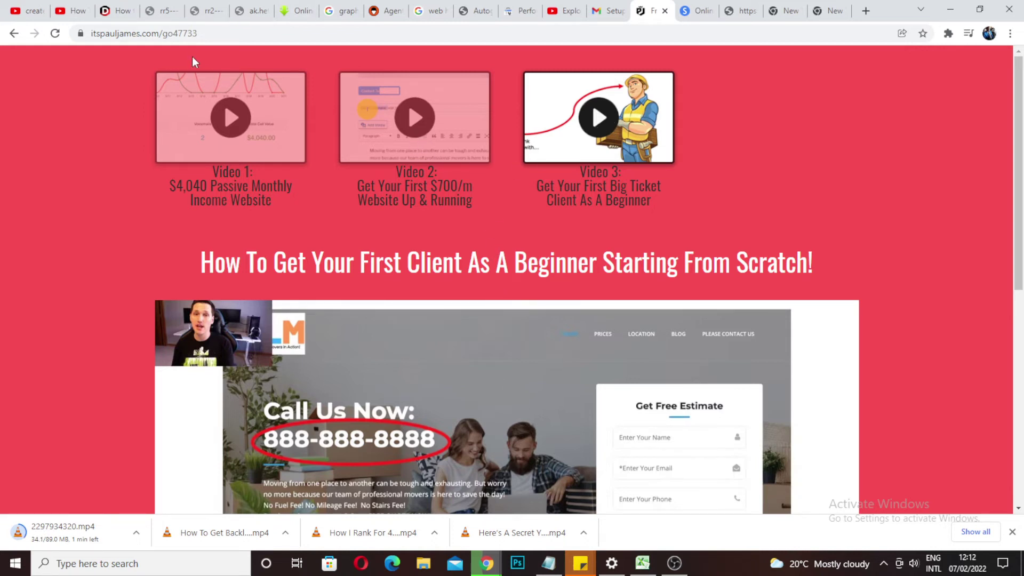
left_click(217, 34)
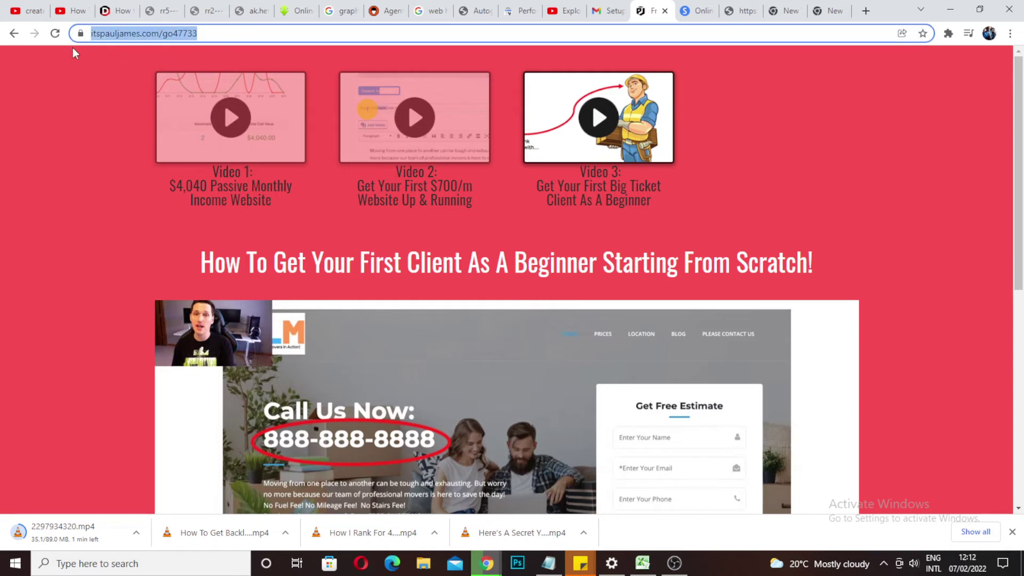
left_click(59, 185)
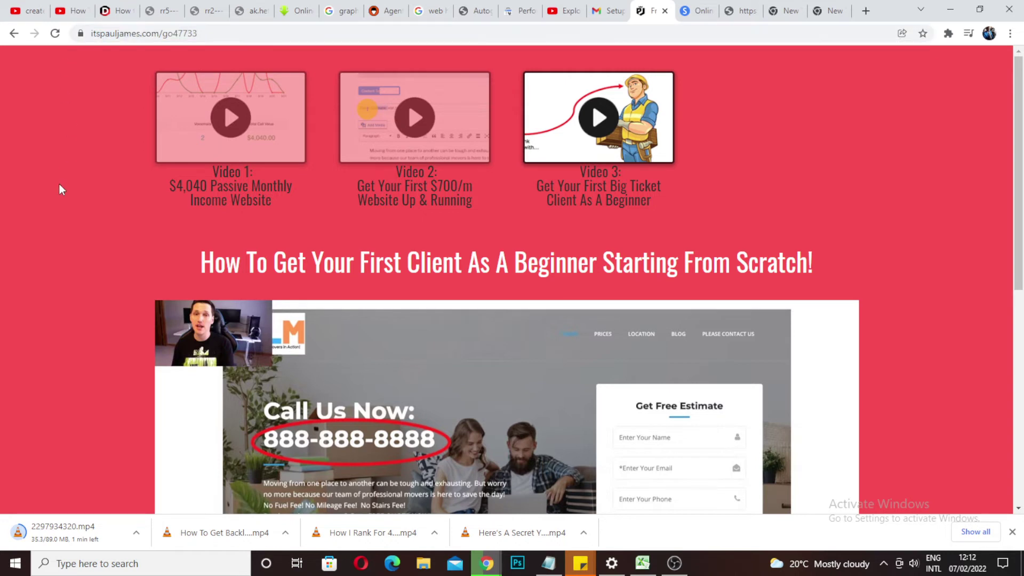
left_click(228, 118)
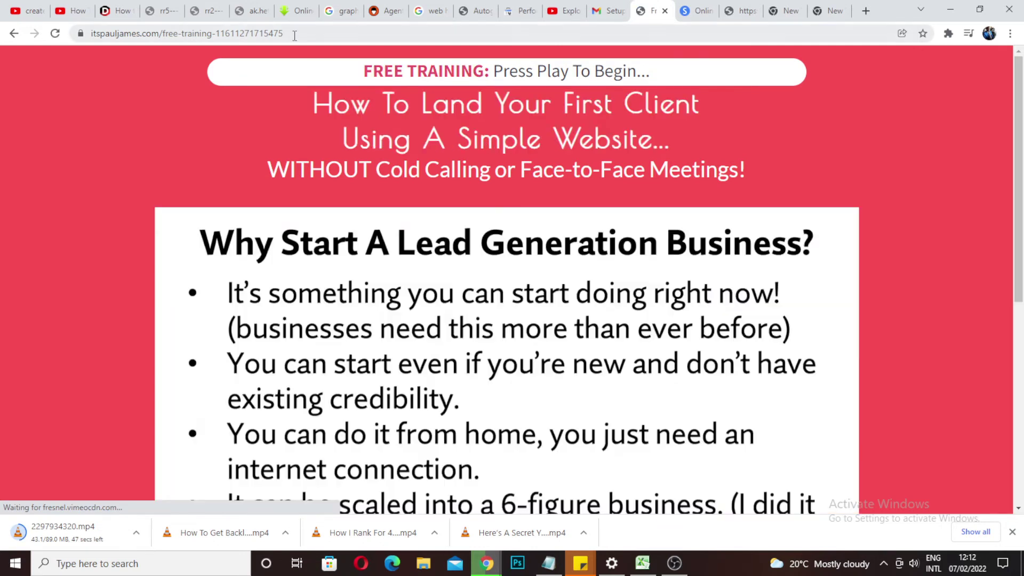
left_click(295, 35)
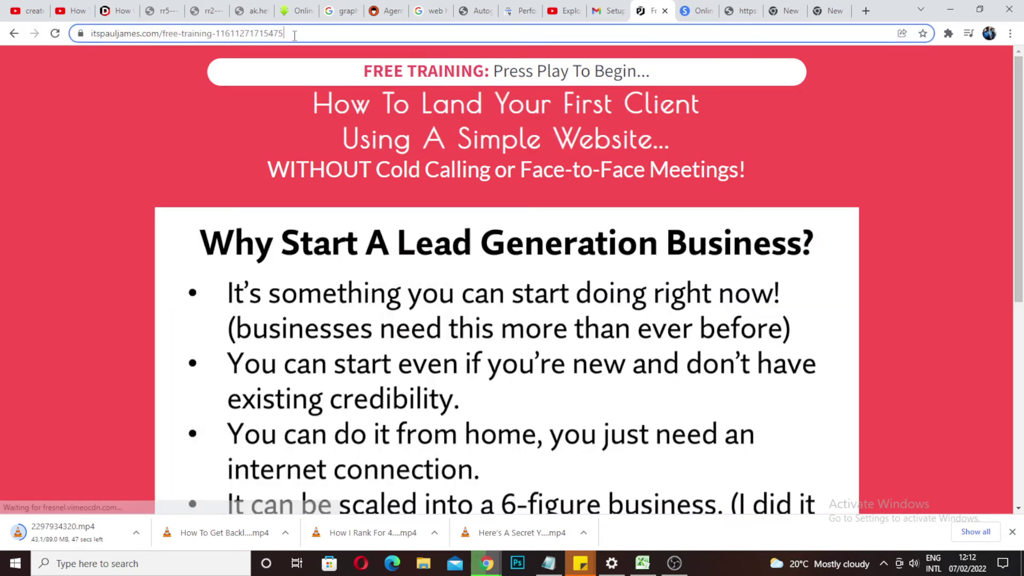
key("ctrl+a")
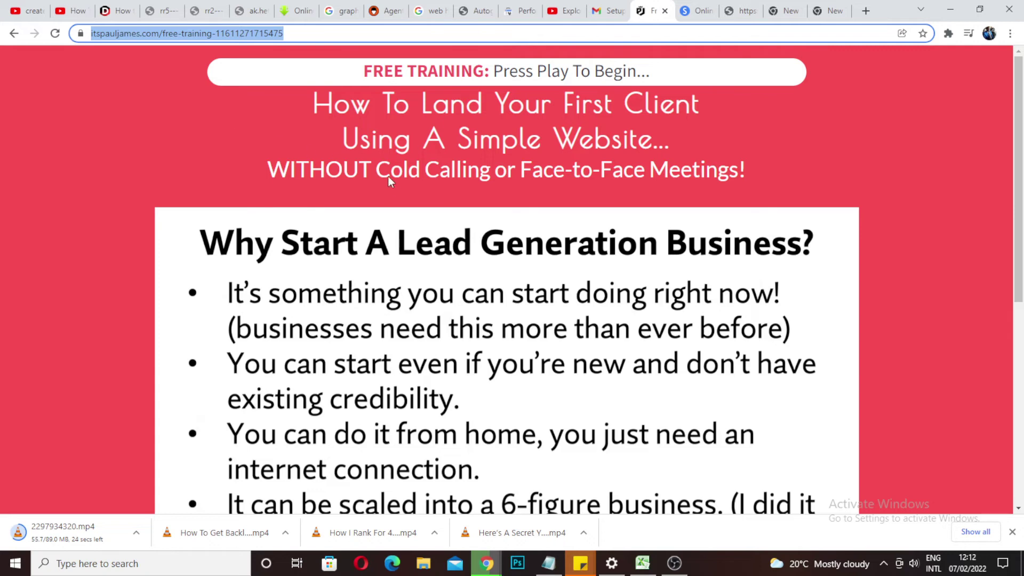
left_click(15, 34)
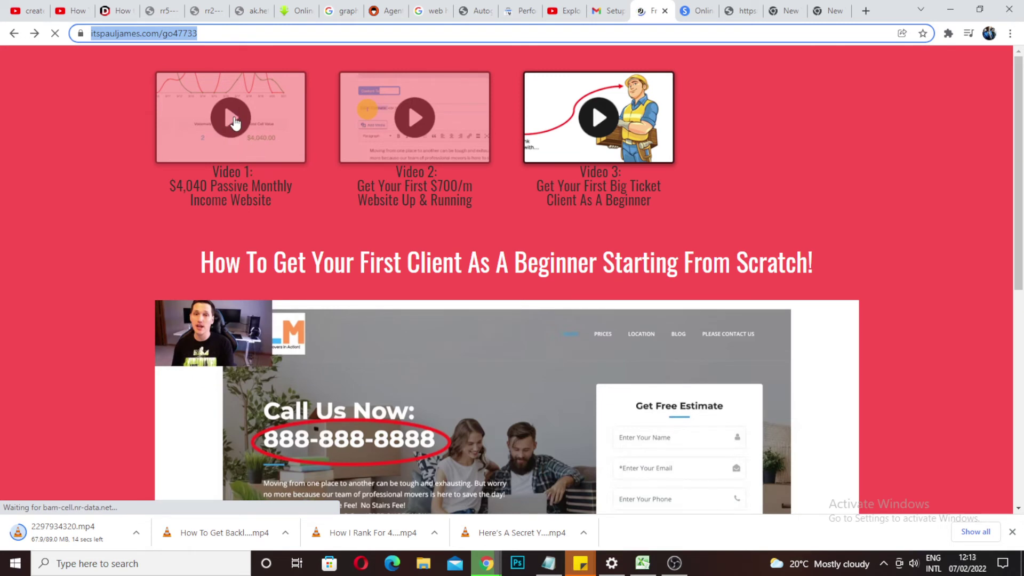
left_click(235, 123)
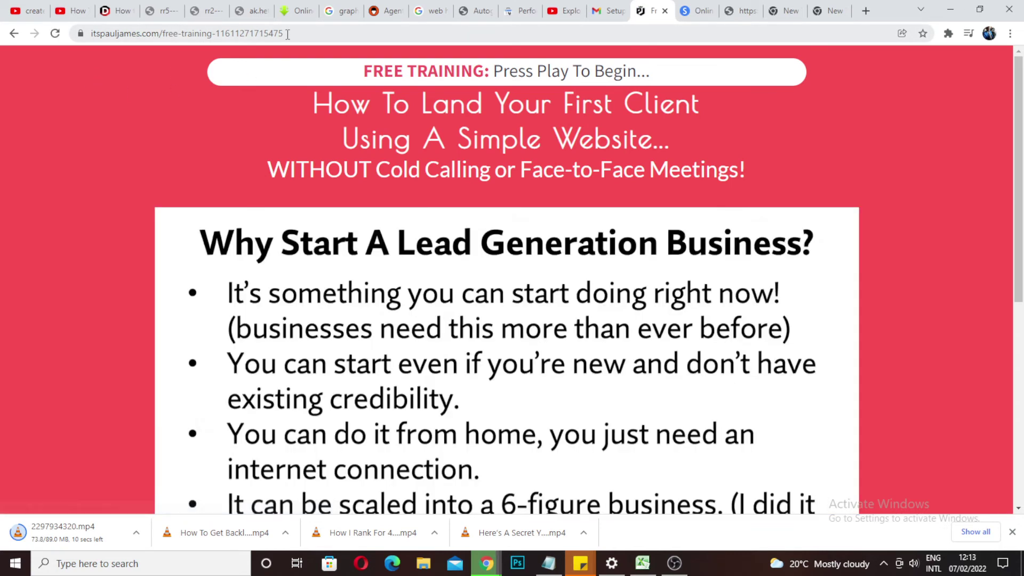
Step: Copy the Video 1 free-training page address, start its video, and return to SaveTheVideo
left_click(259, 33)
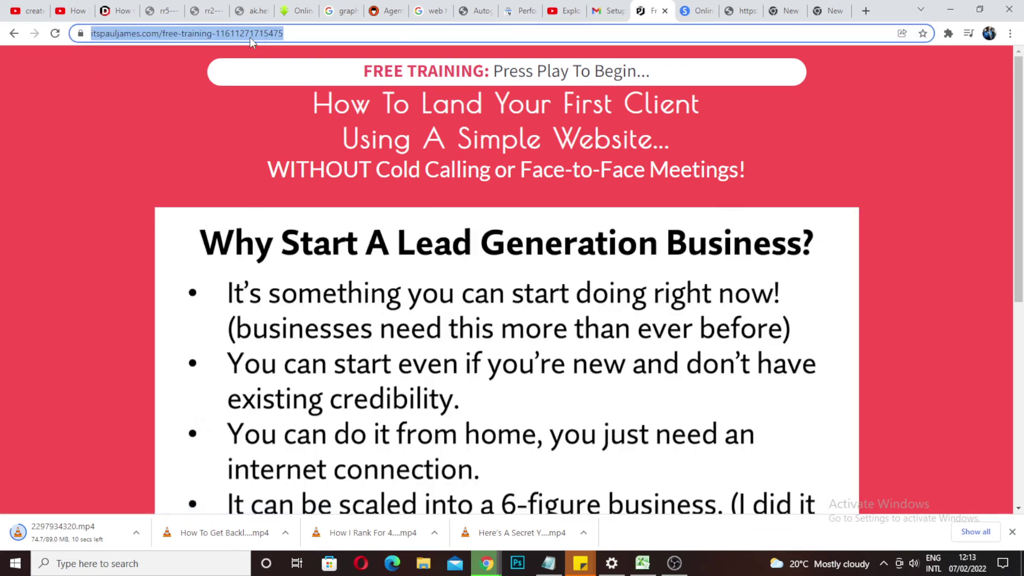
right_click(239, 38)
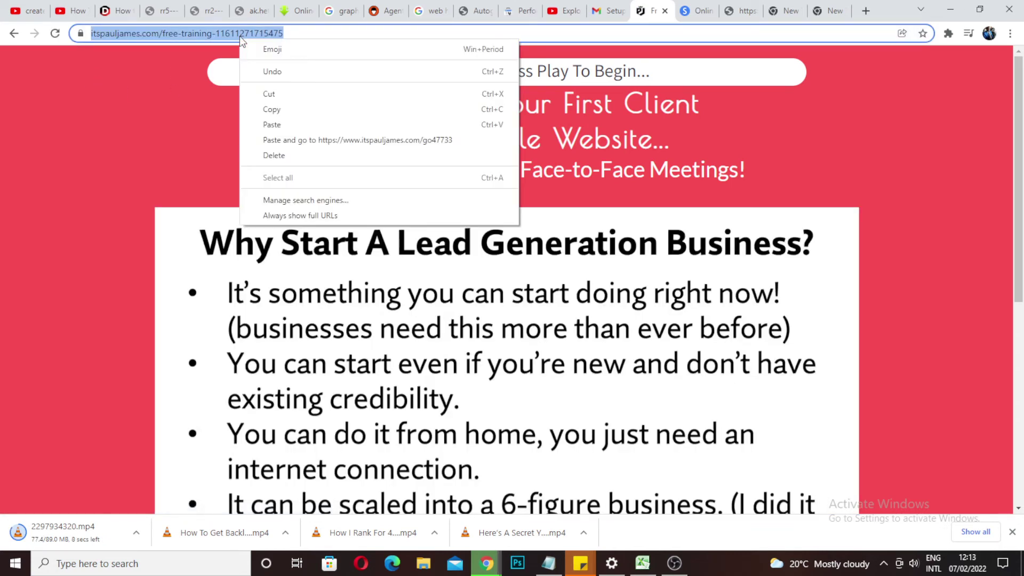
left_click(298, 112)
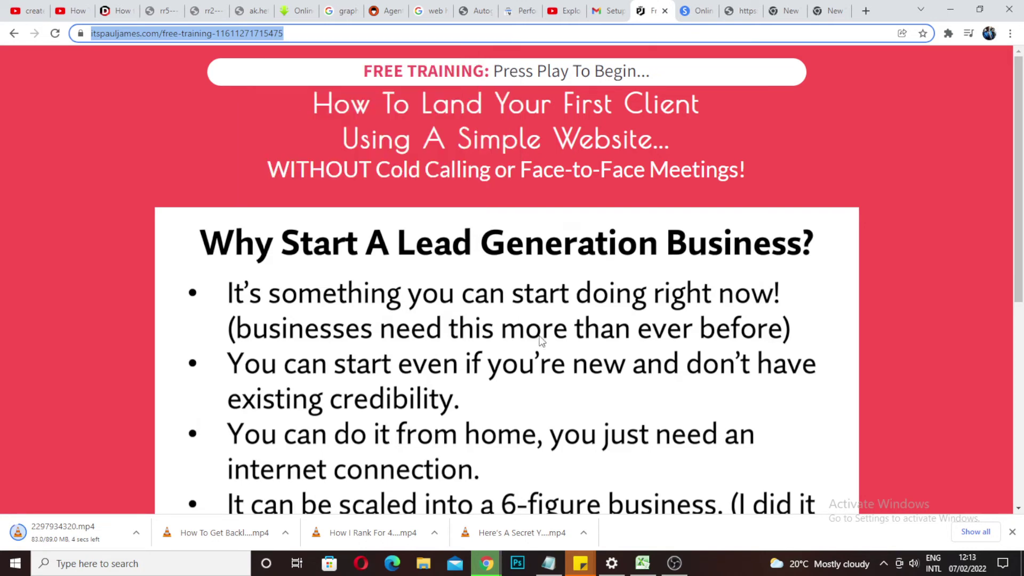
left_click(347, 372)
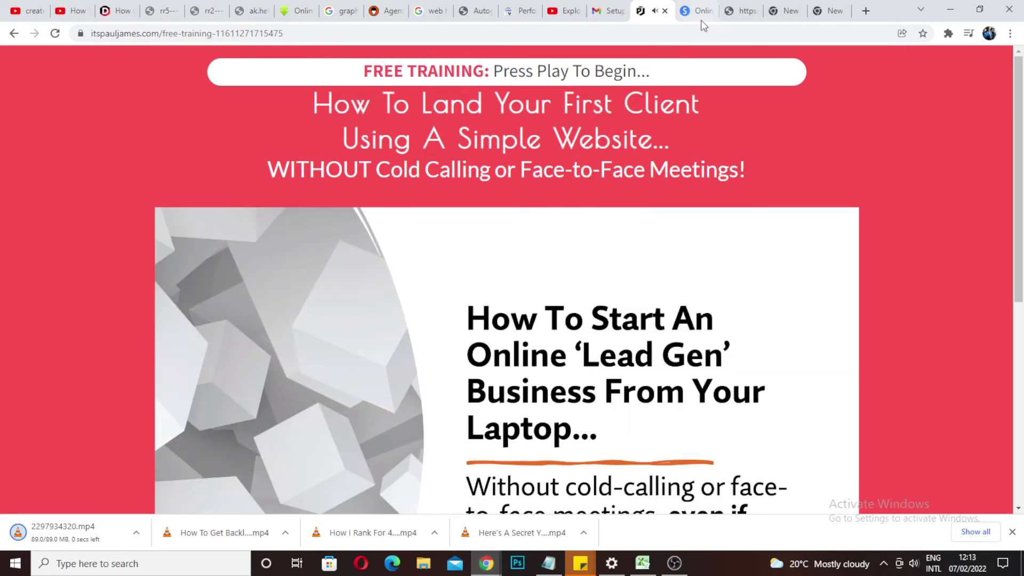
left_click(696, 12)
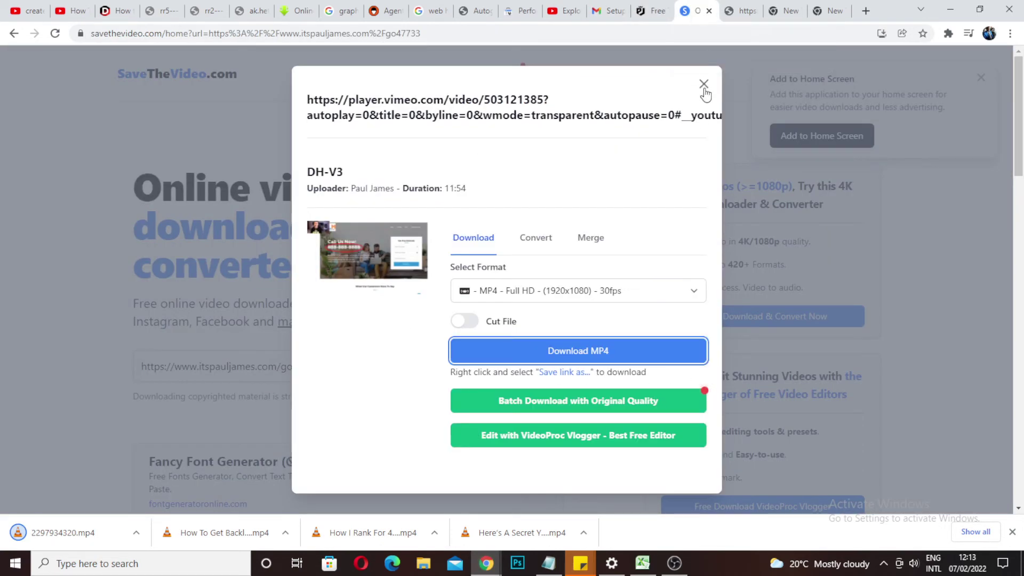
Step: Close the previous video's download results and paste the link on the SaveTheVideo home page
left_click(604, 63)
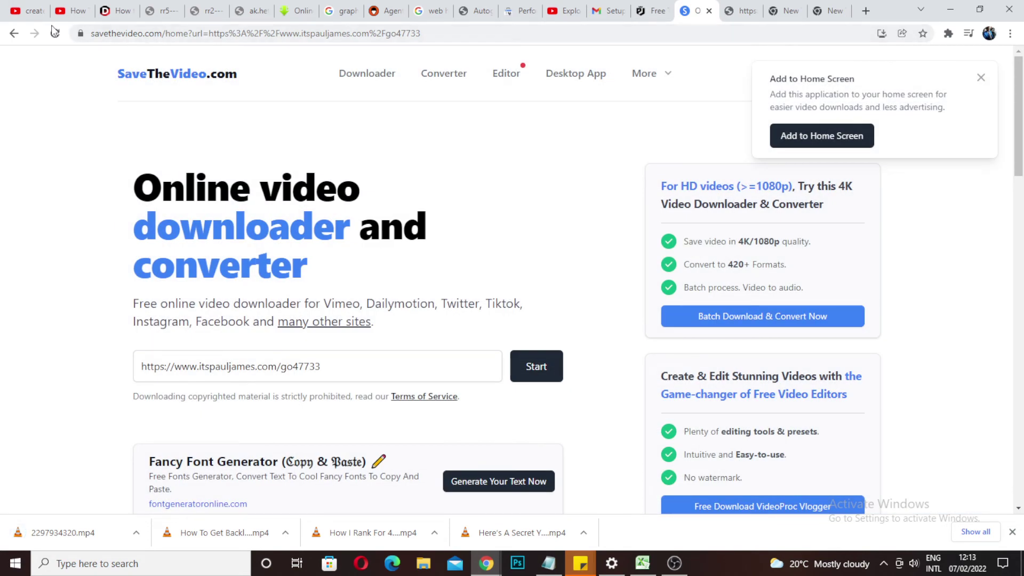
left_click(11, 37)
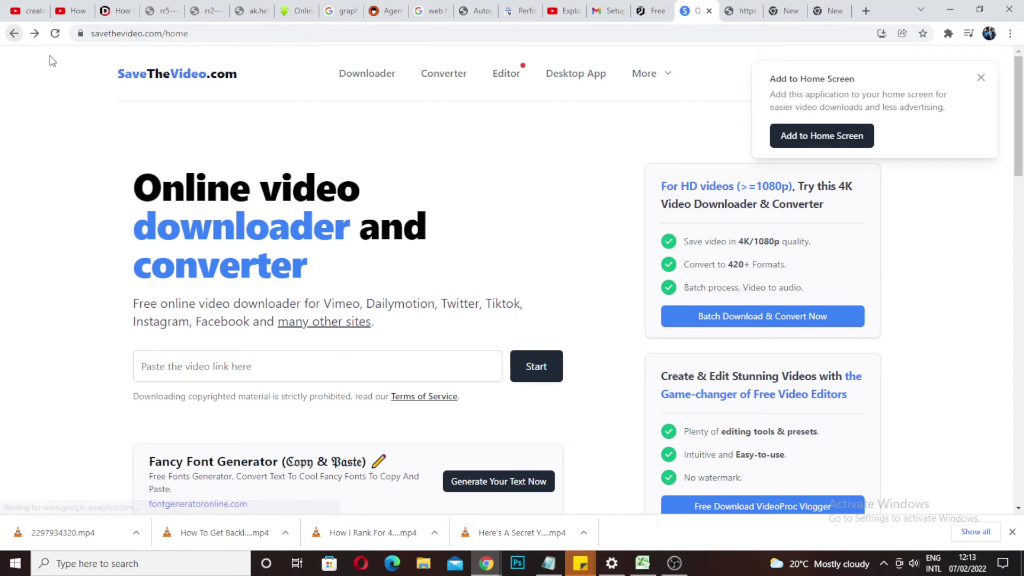
left_click(243, 366)
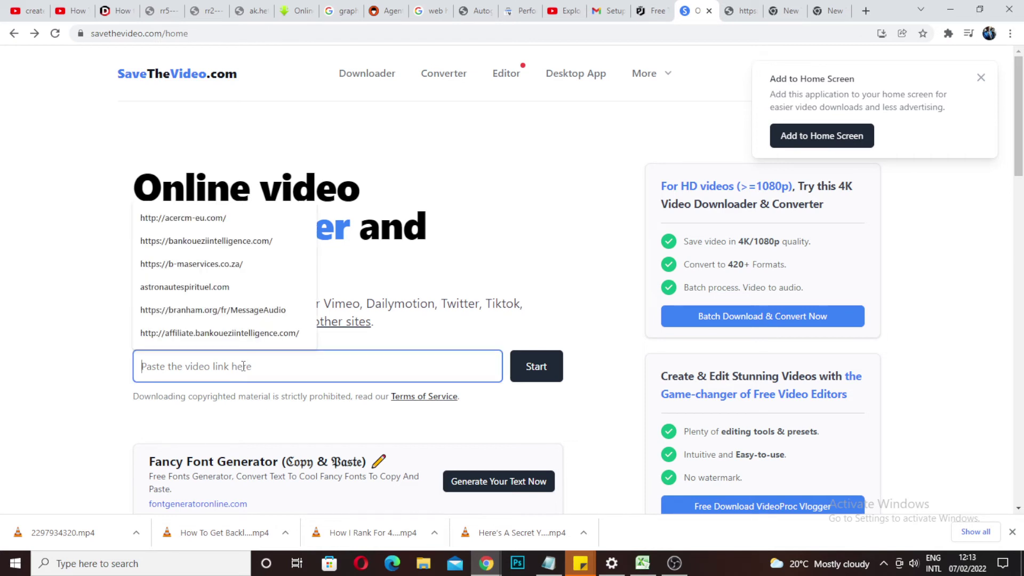
right_click(243, 366)
left_click(299, 248)
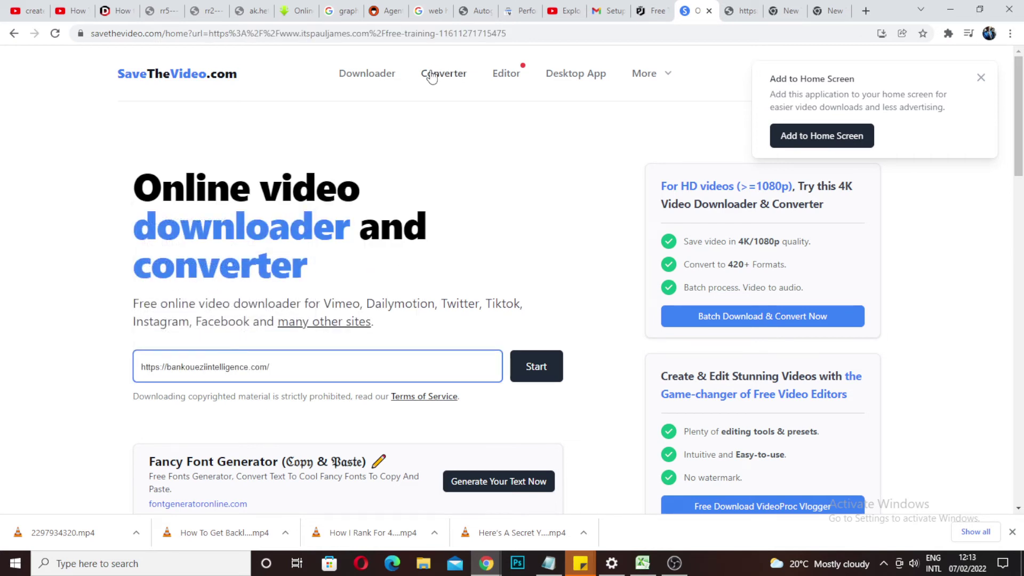
Step: Paste the free-training page link into a fresh field, start it, and fetch the Vimeo data
left_click(14, 36)
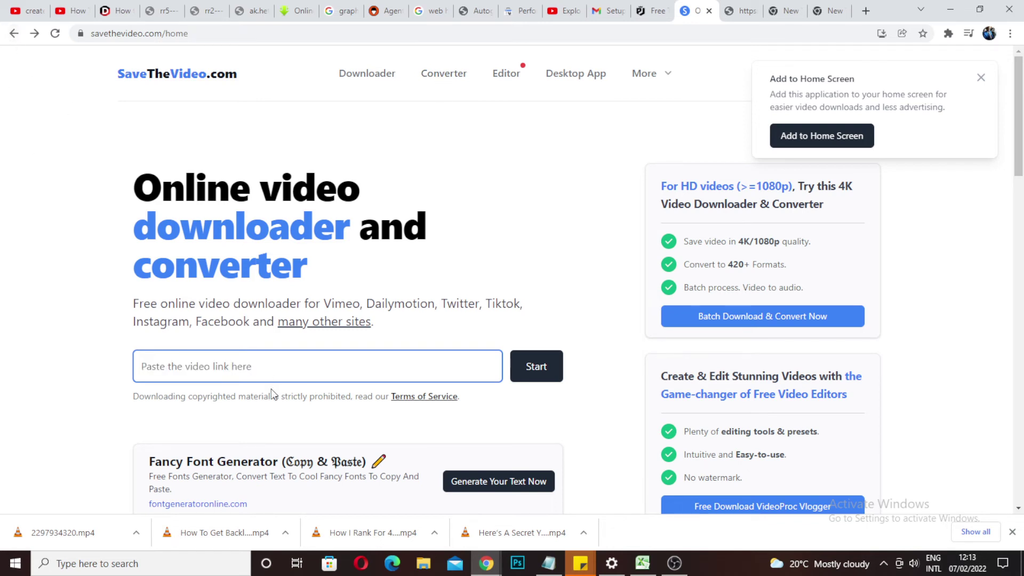
left_click(256, 361)
key("ctrl+v")
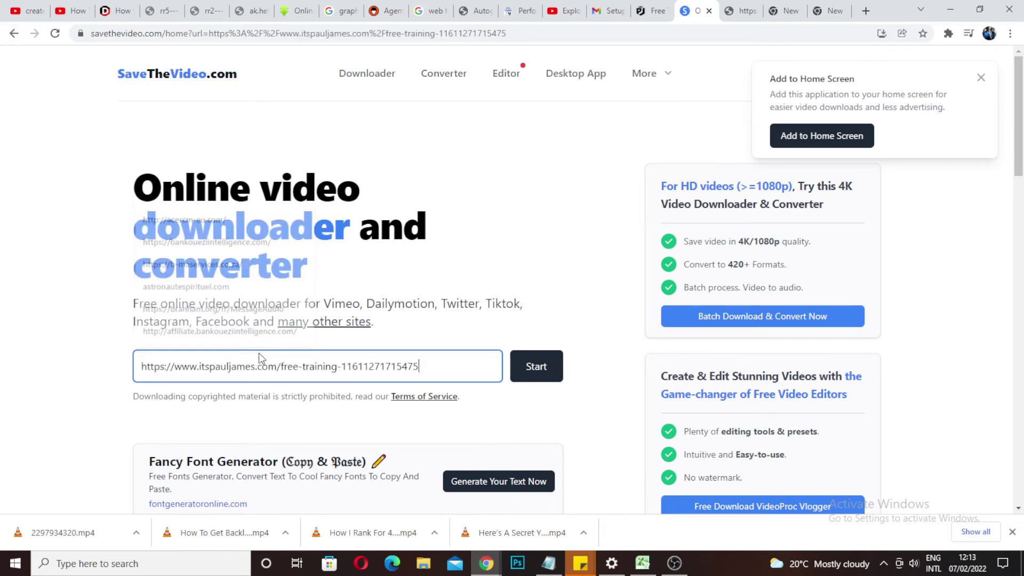
left_click(541, 372)
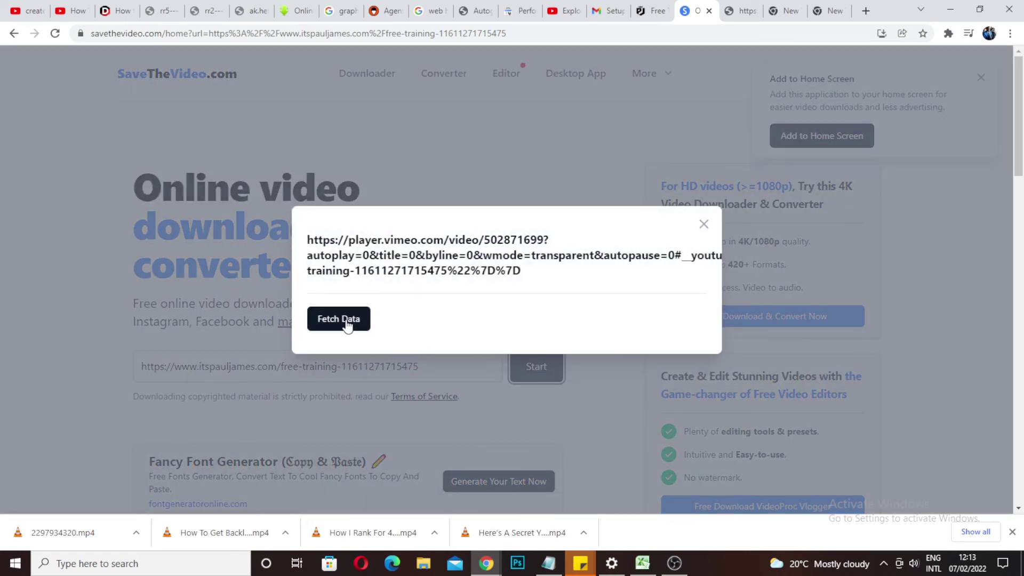
left_click(347, 321)
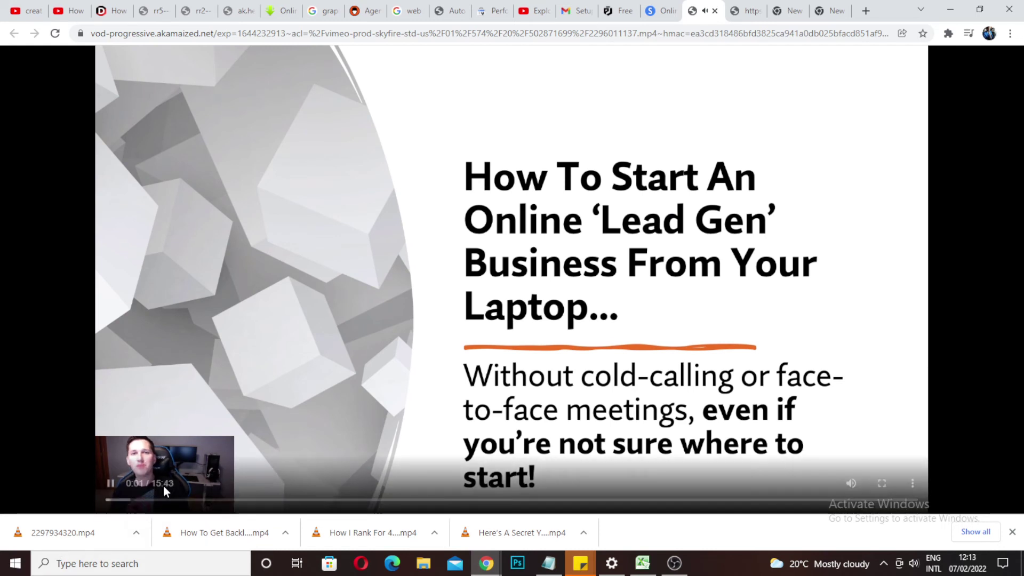
Step: Download the paused lead-gen lesson as 2296011137.mp4 and open the earlier 2297934320.mp4 download
left_click(112, 484)
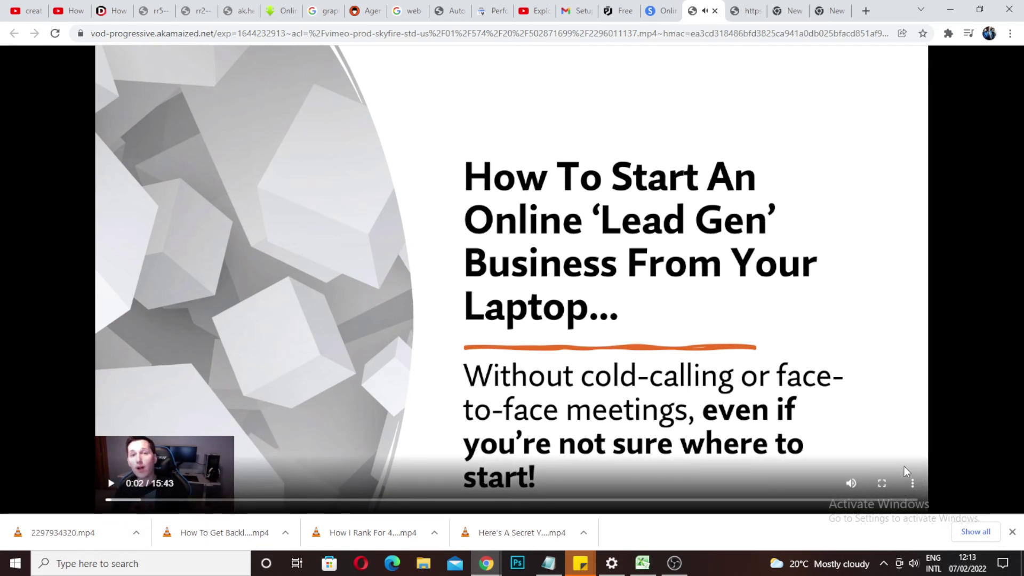
left_click(911, 483)
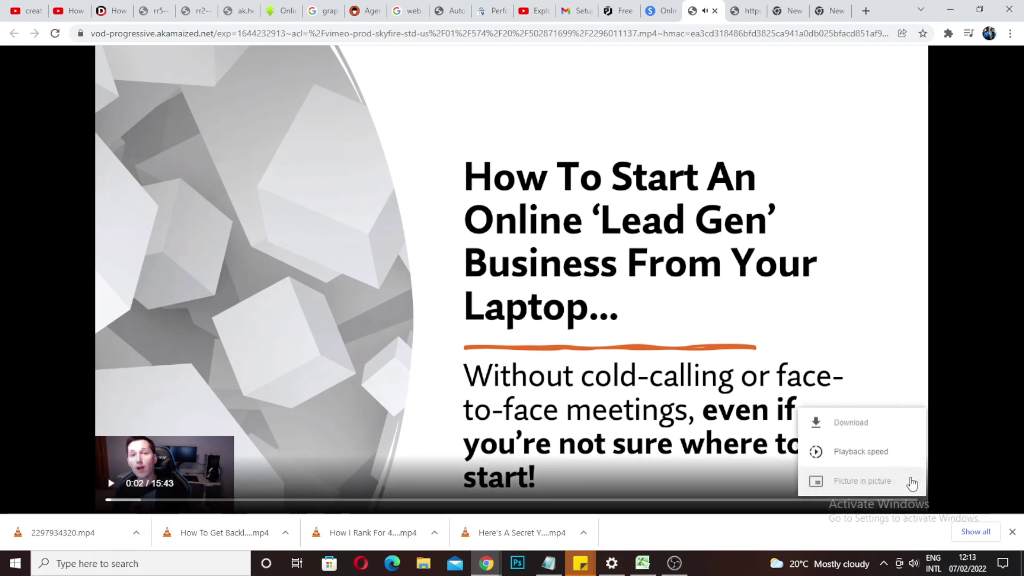
left_click(871, 424)
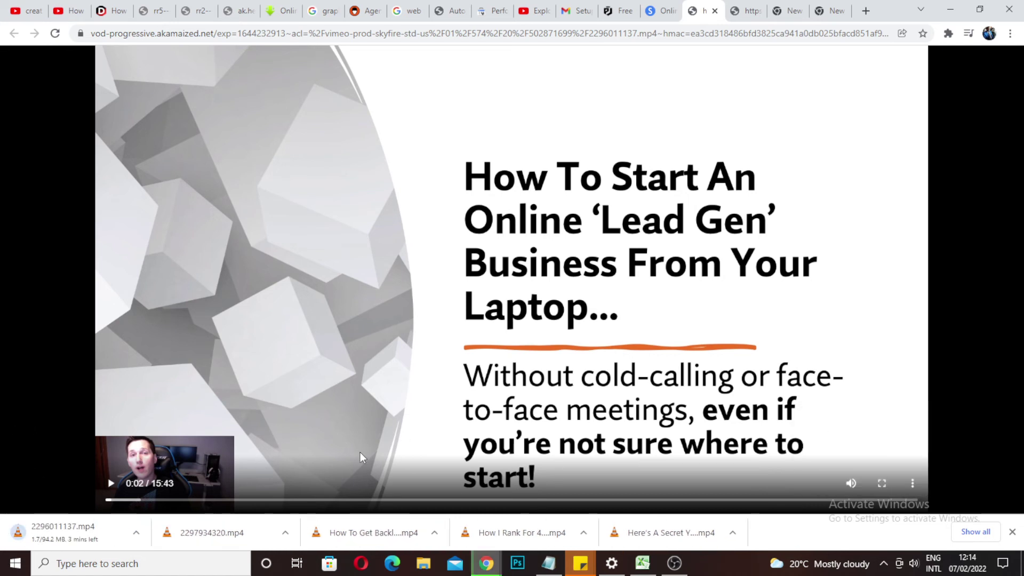
left_click(219, 531)
mouse_move(258, 501)
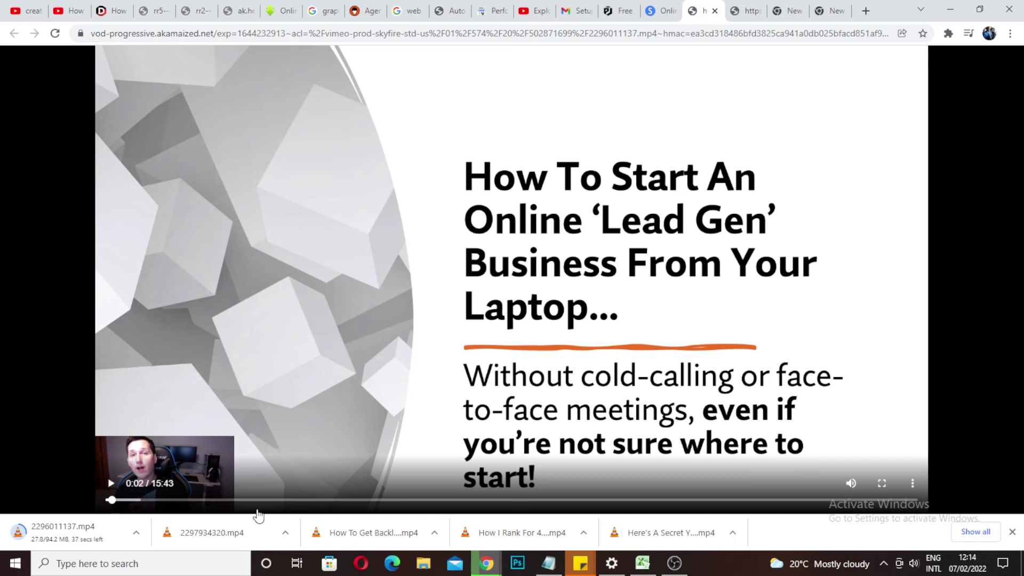
left_click(229, 531)
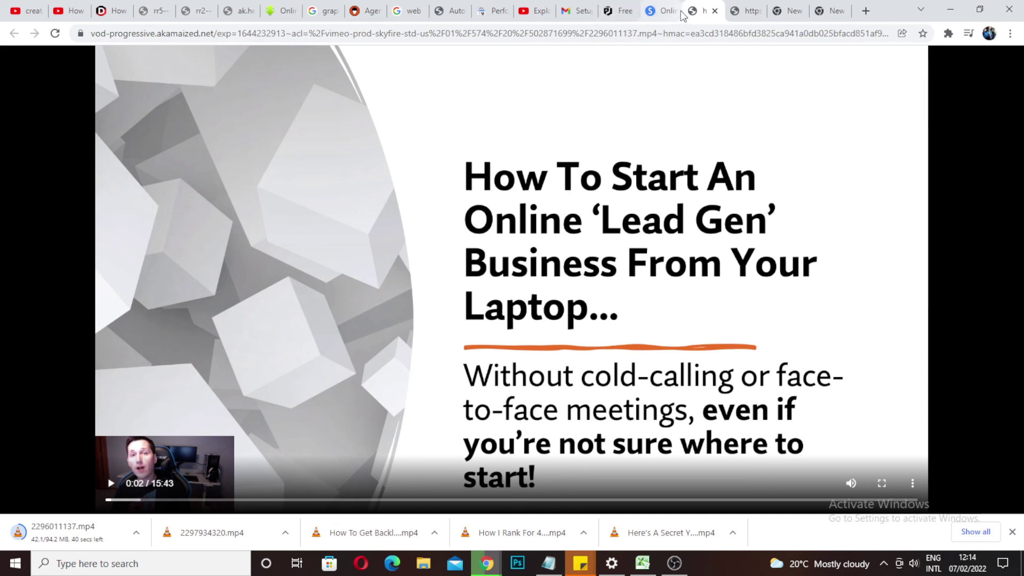
Step: Detach the video tab into its own window and bring VLC playing 2297934320.mp4 forward
left_click_drag(699, 10, 651, 75)
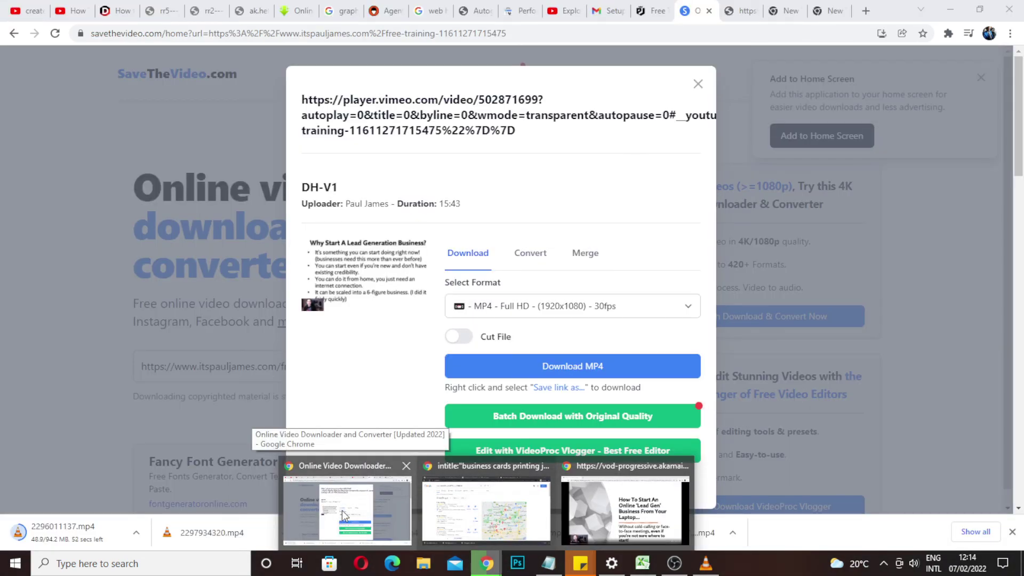
left_click(343, 513)
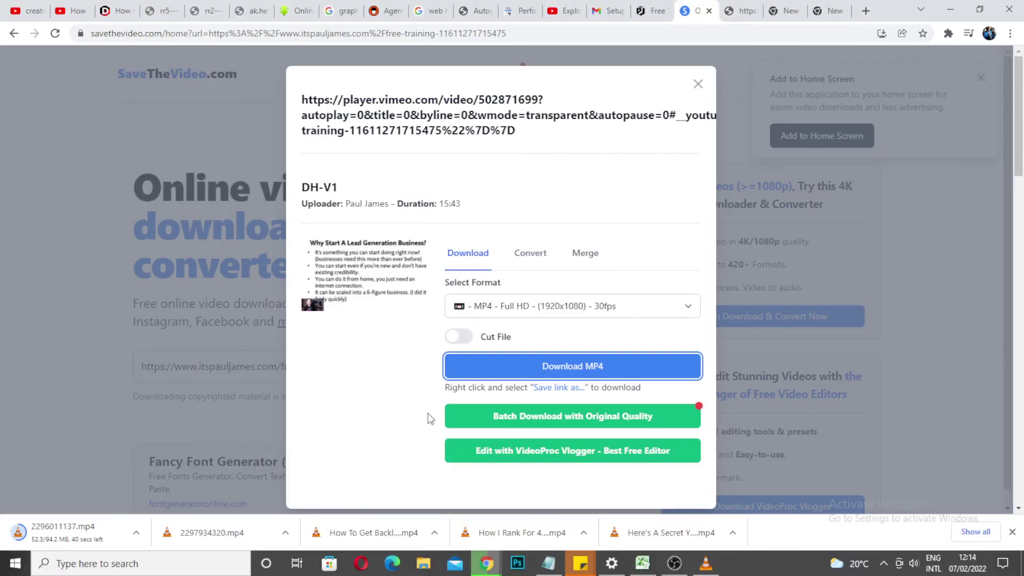
left_click(708, 562)
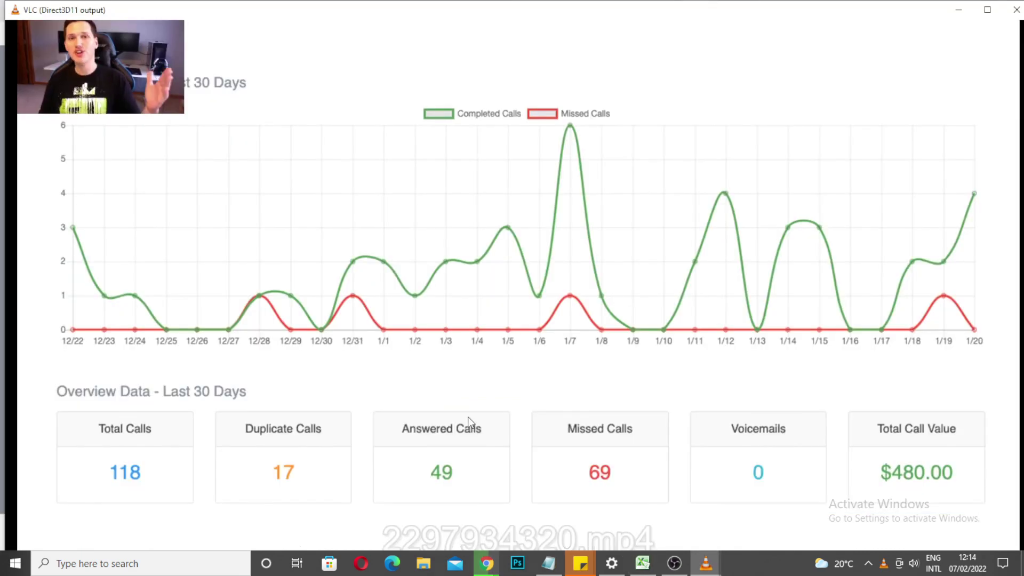